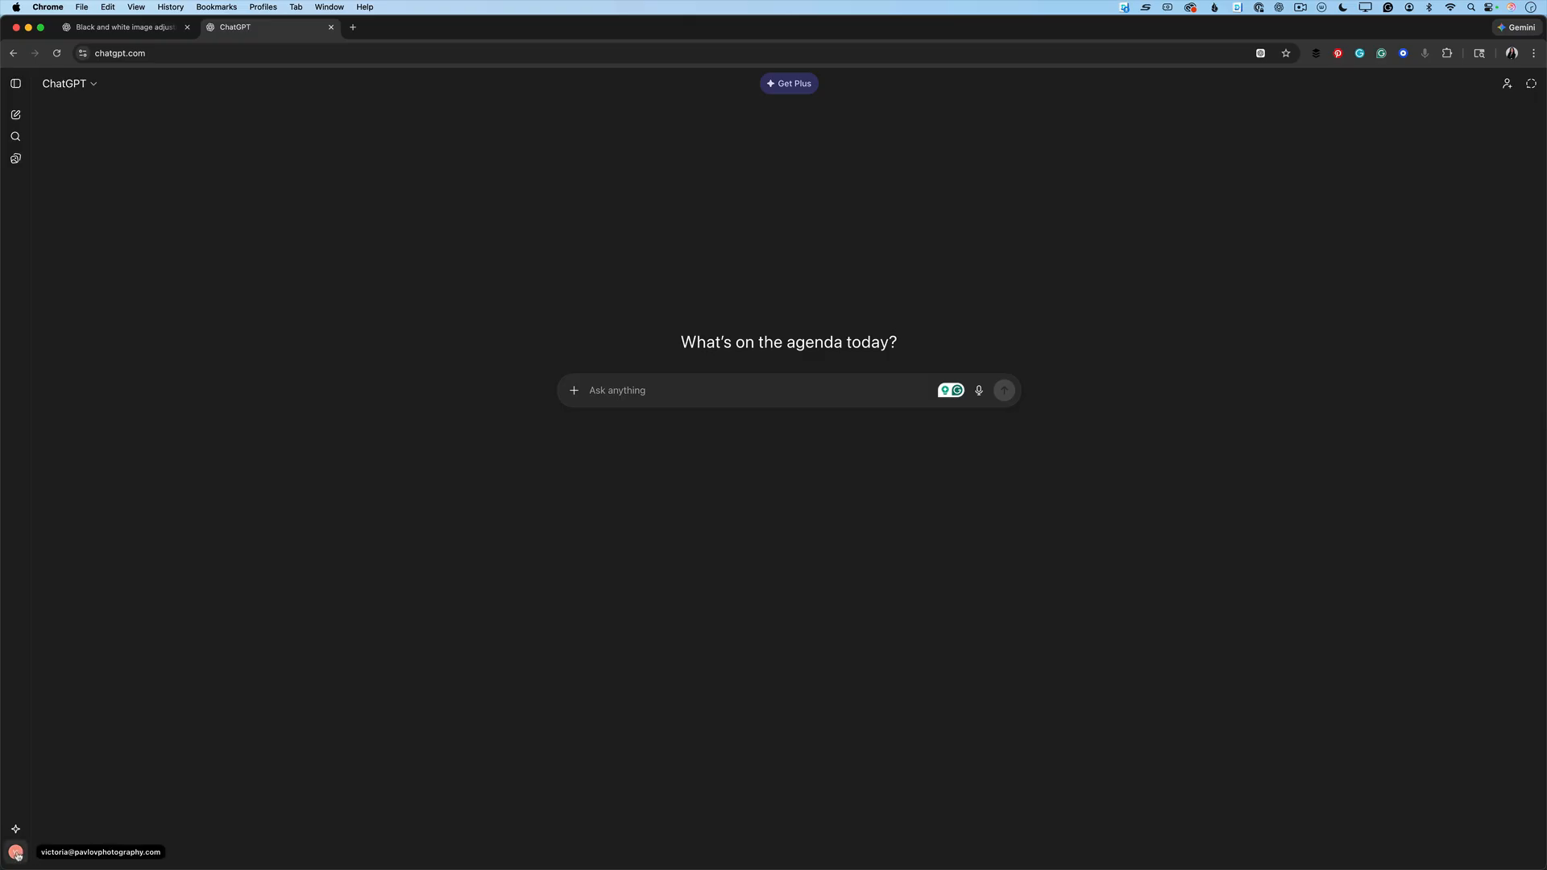
Review the enabled apps and connectors in the ChatGPT settings, and close the settings.
{"action": "left_click", "coordinate": [17, 853]}
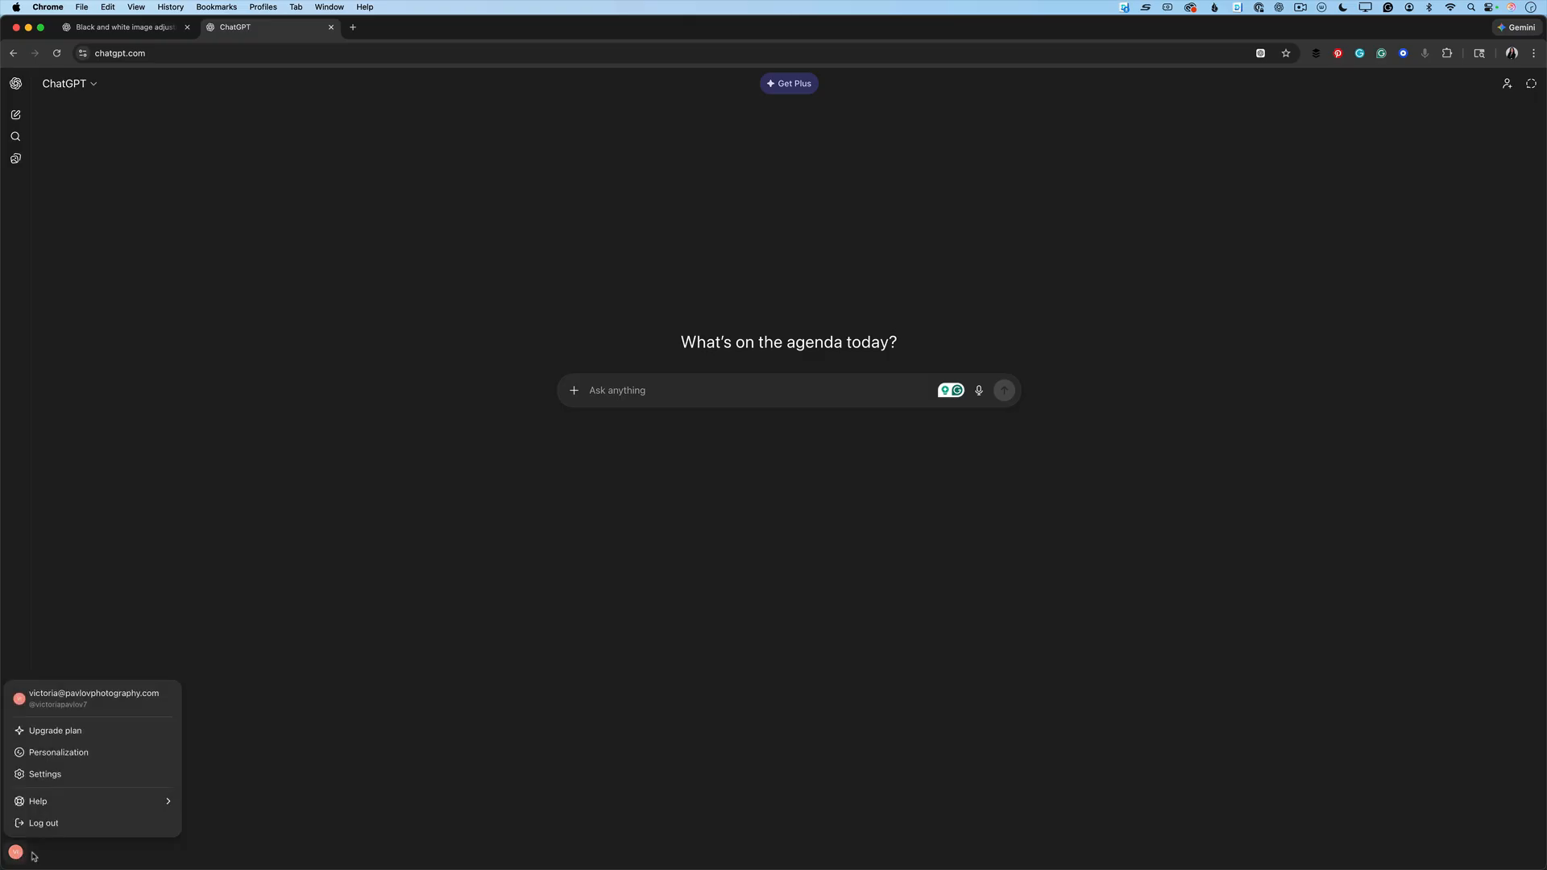
{"action": "left_click", "coordinate": [87, 776]}
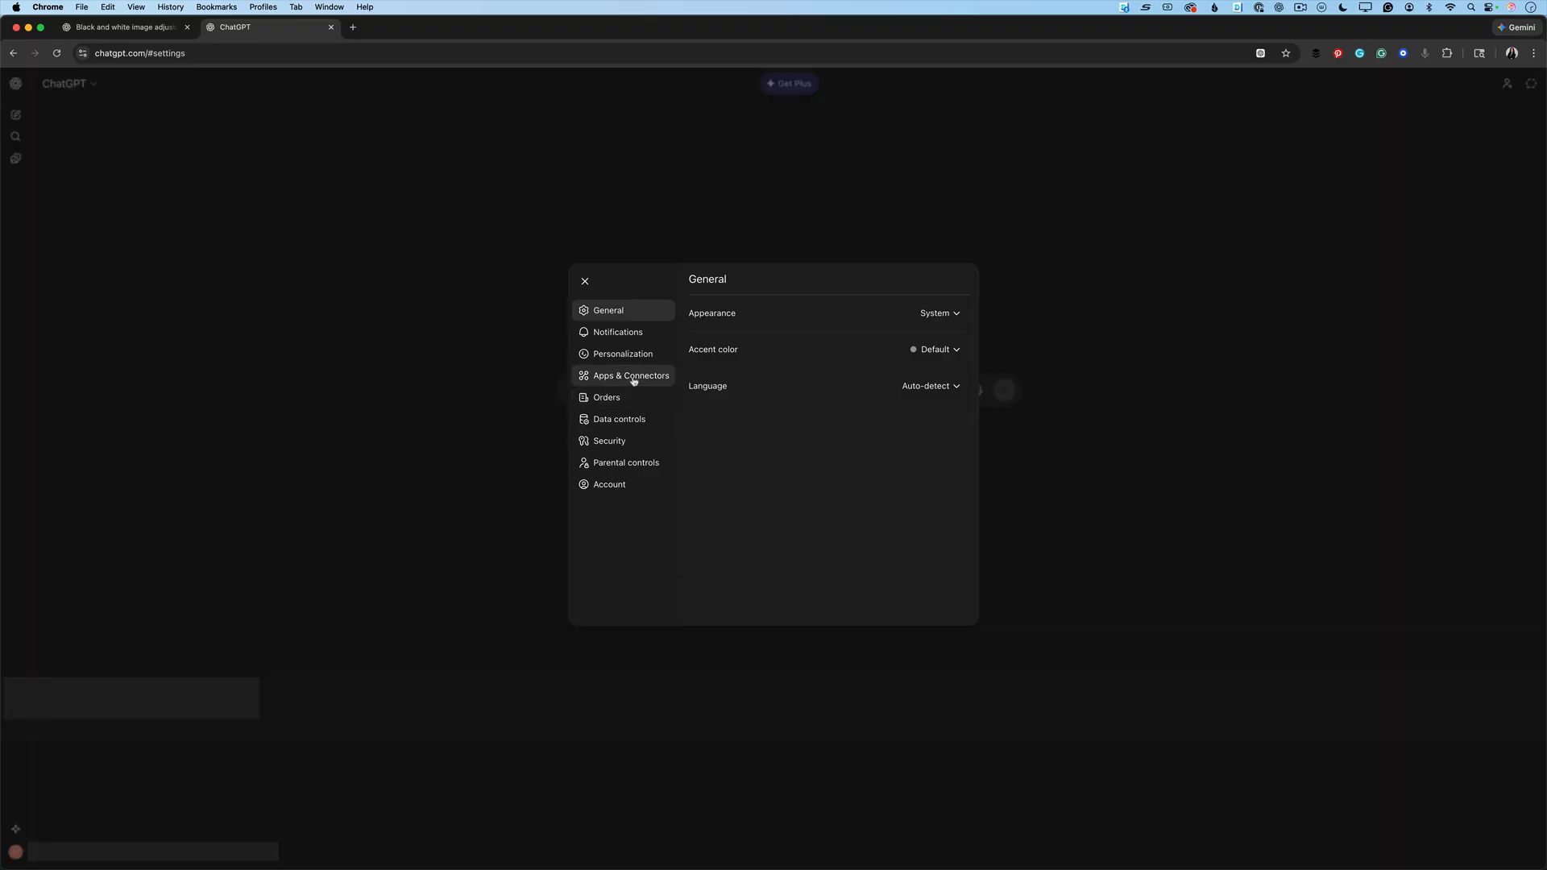
{"action": "left_click", "coordinate": [634, 379]}
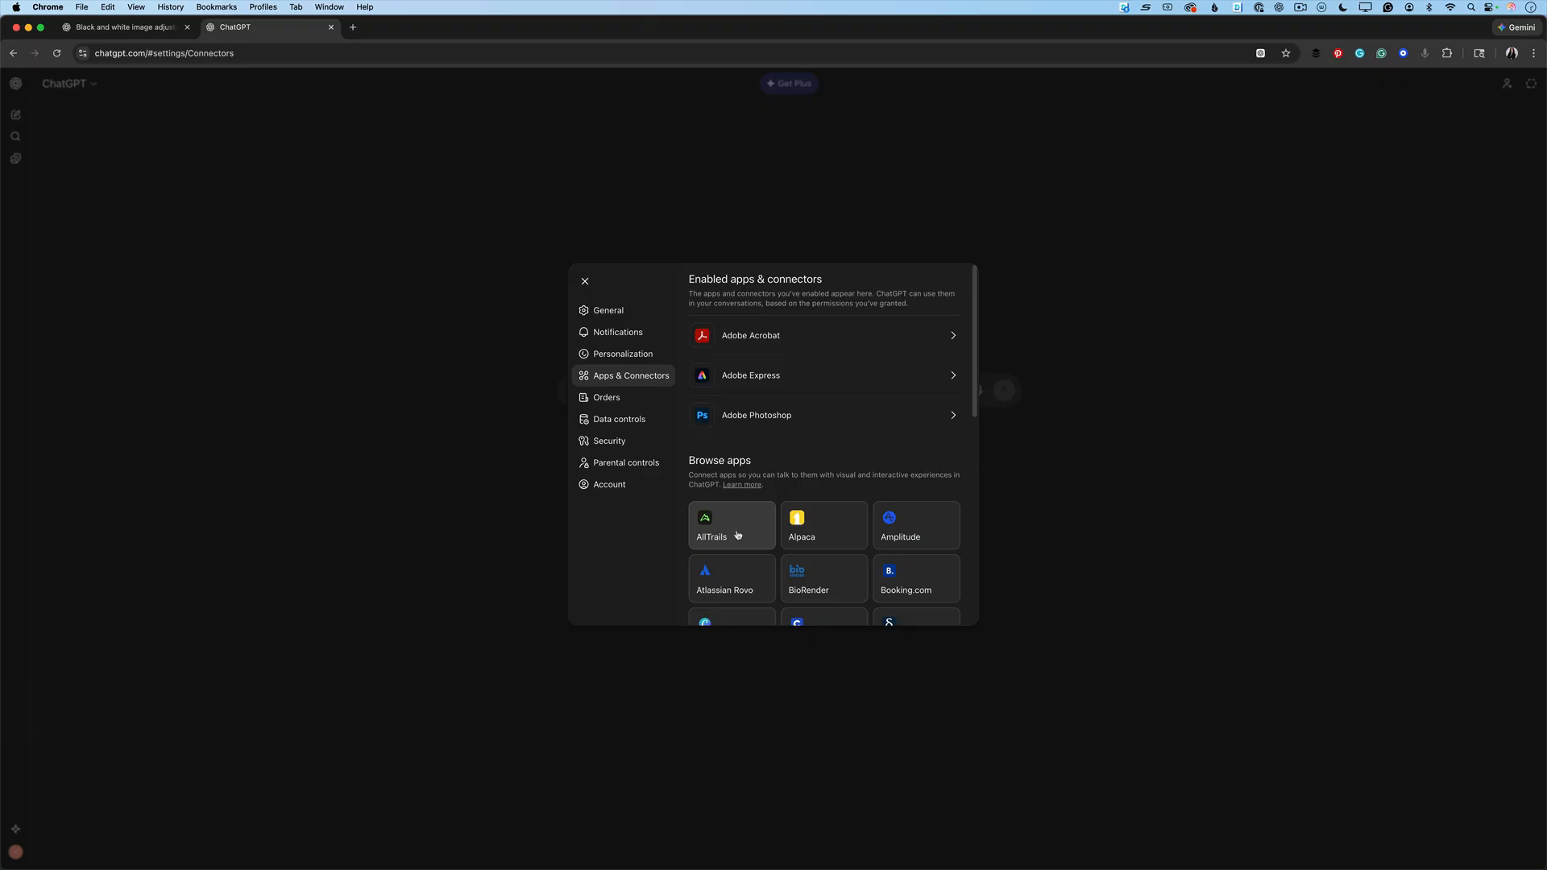
{"action": "left_click", "coordinate": [584, 282]}
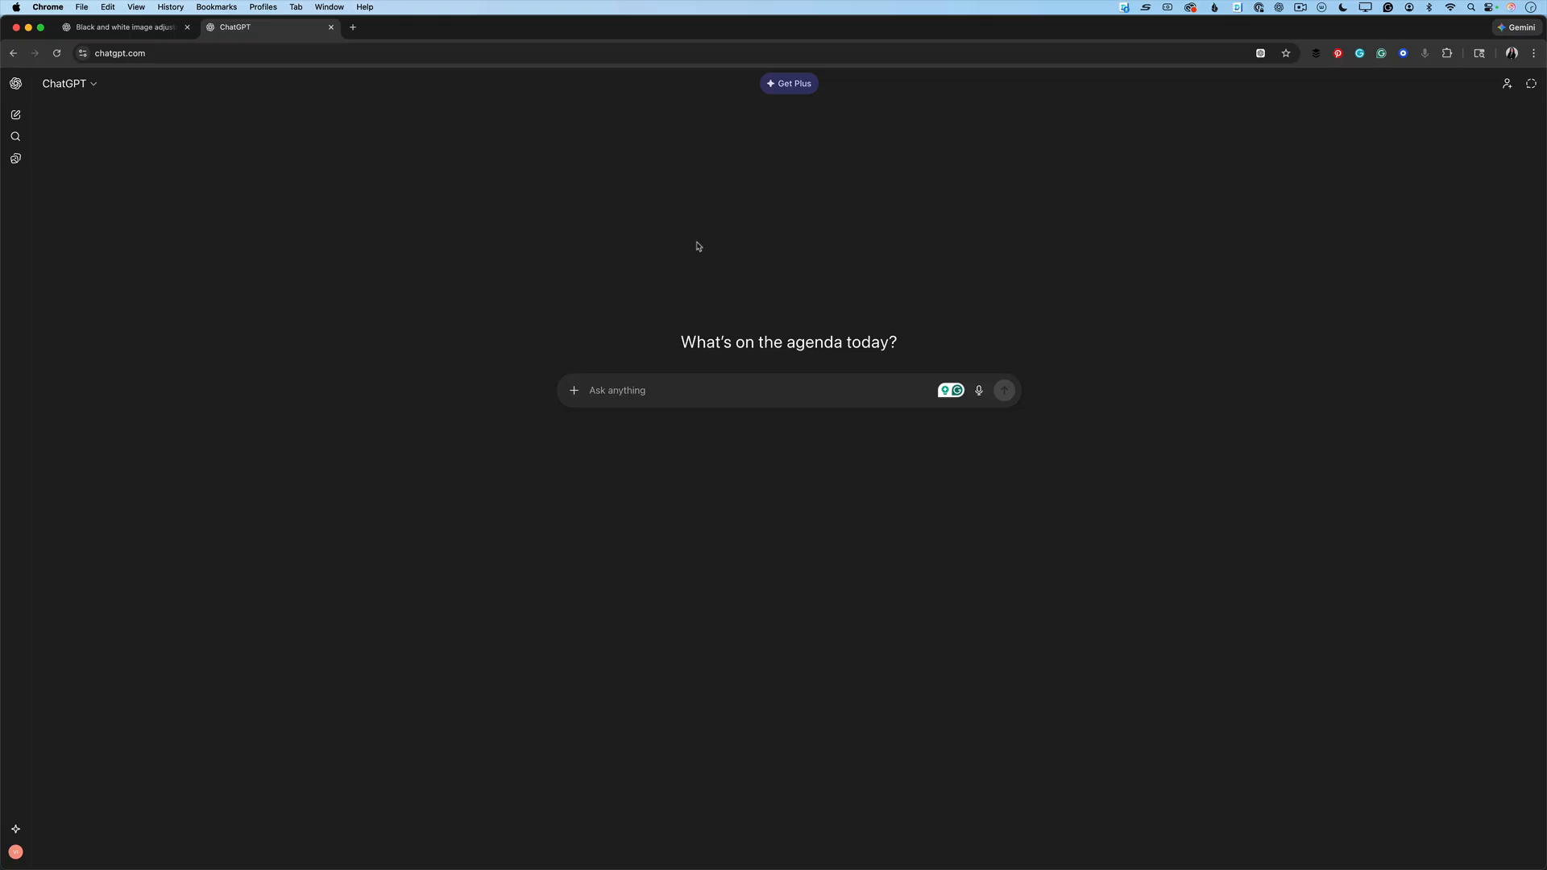
Add the Adobe Photoshop app to the prompt and attach the photo of the red shoe and accessories.
{"action": "left_click", "coordinate": [574, 393]}
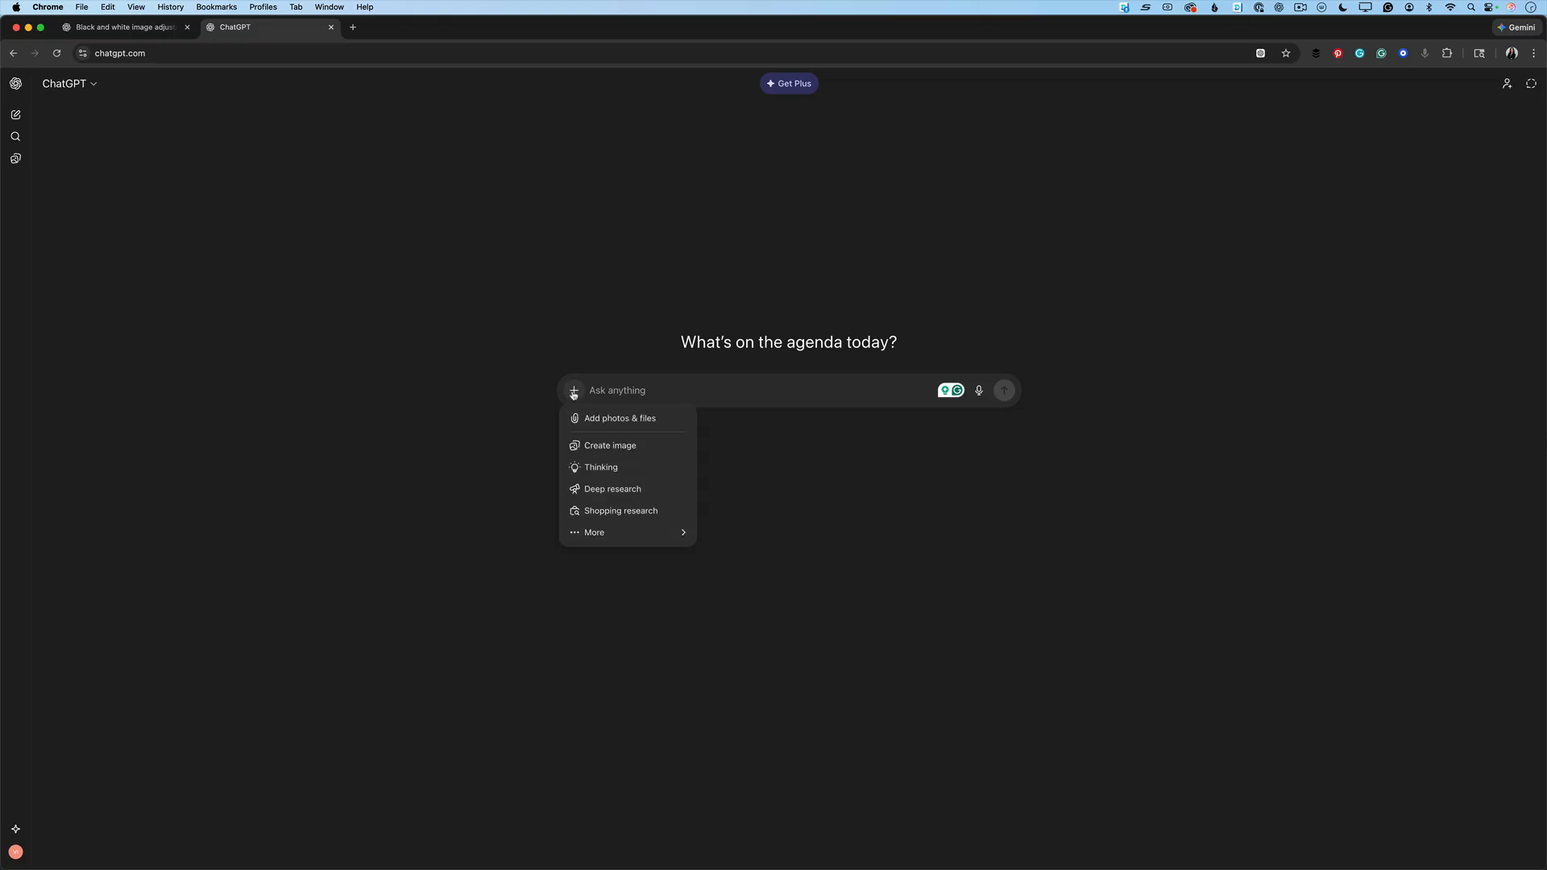
{"action": "mouse_move", "coordinate": [612, 541]}
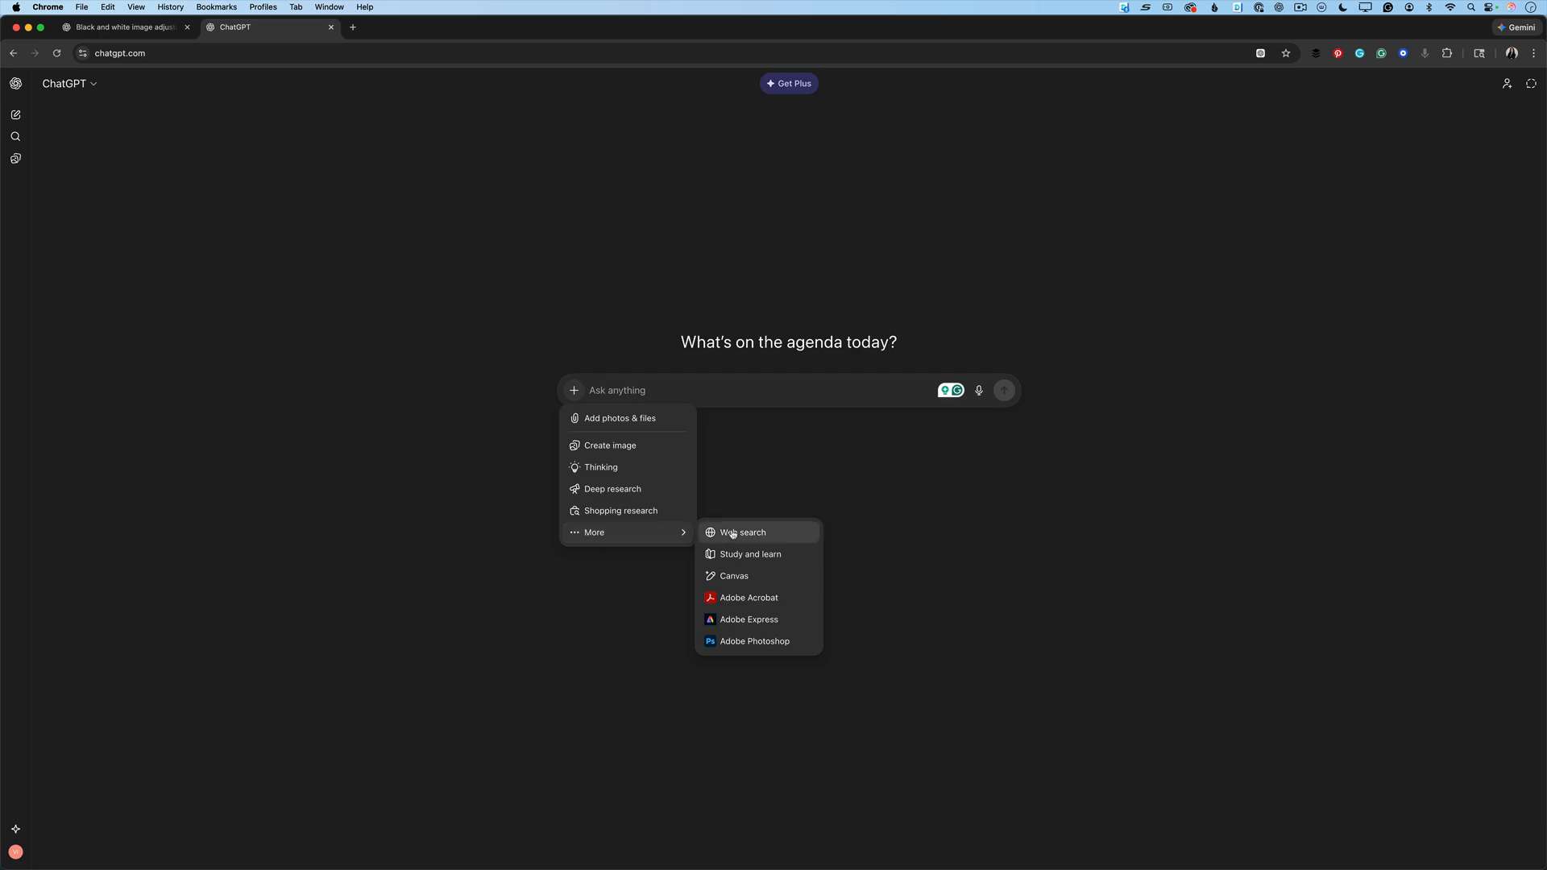
{"action": "left_click", "coordinate": [747, 642]}
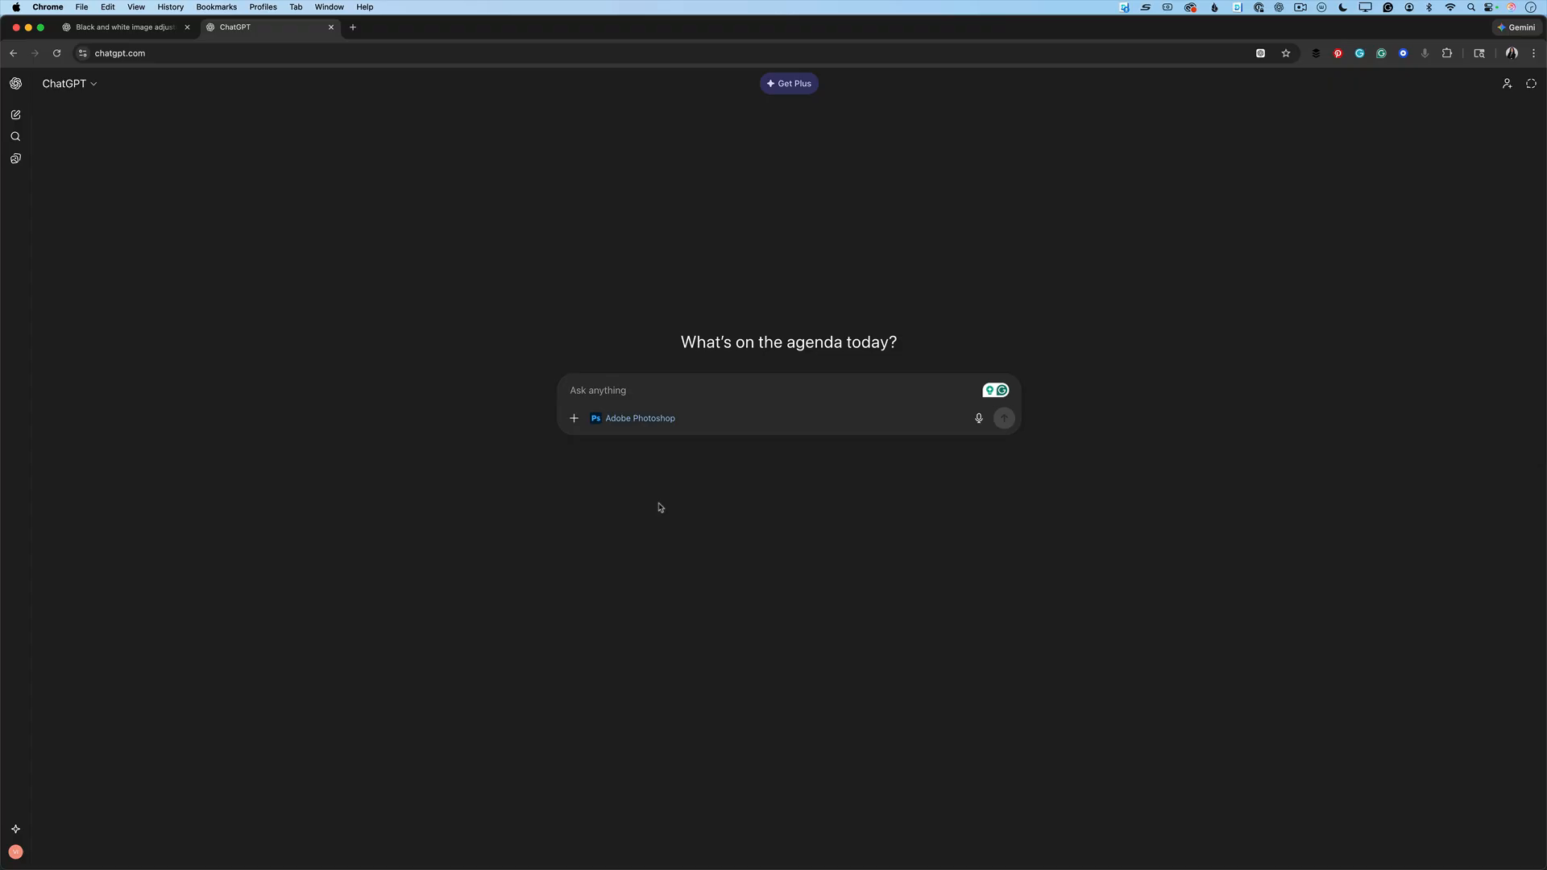
{"action": "left_click", "coordinate": [573, 420]}
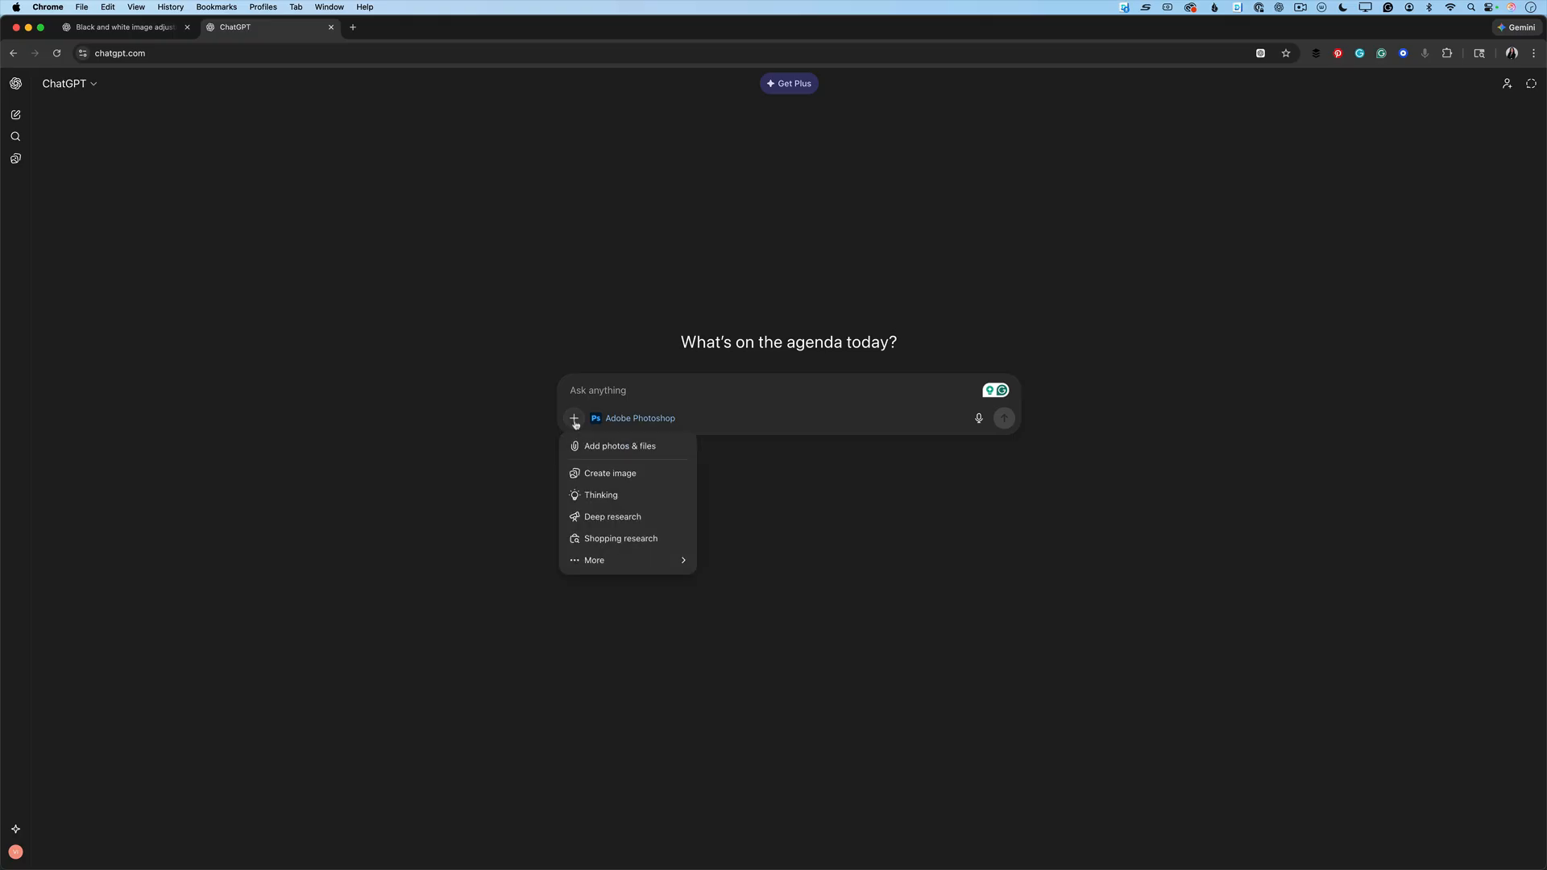
{"action": "left_click", "coordinate": [617, 452]}
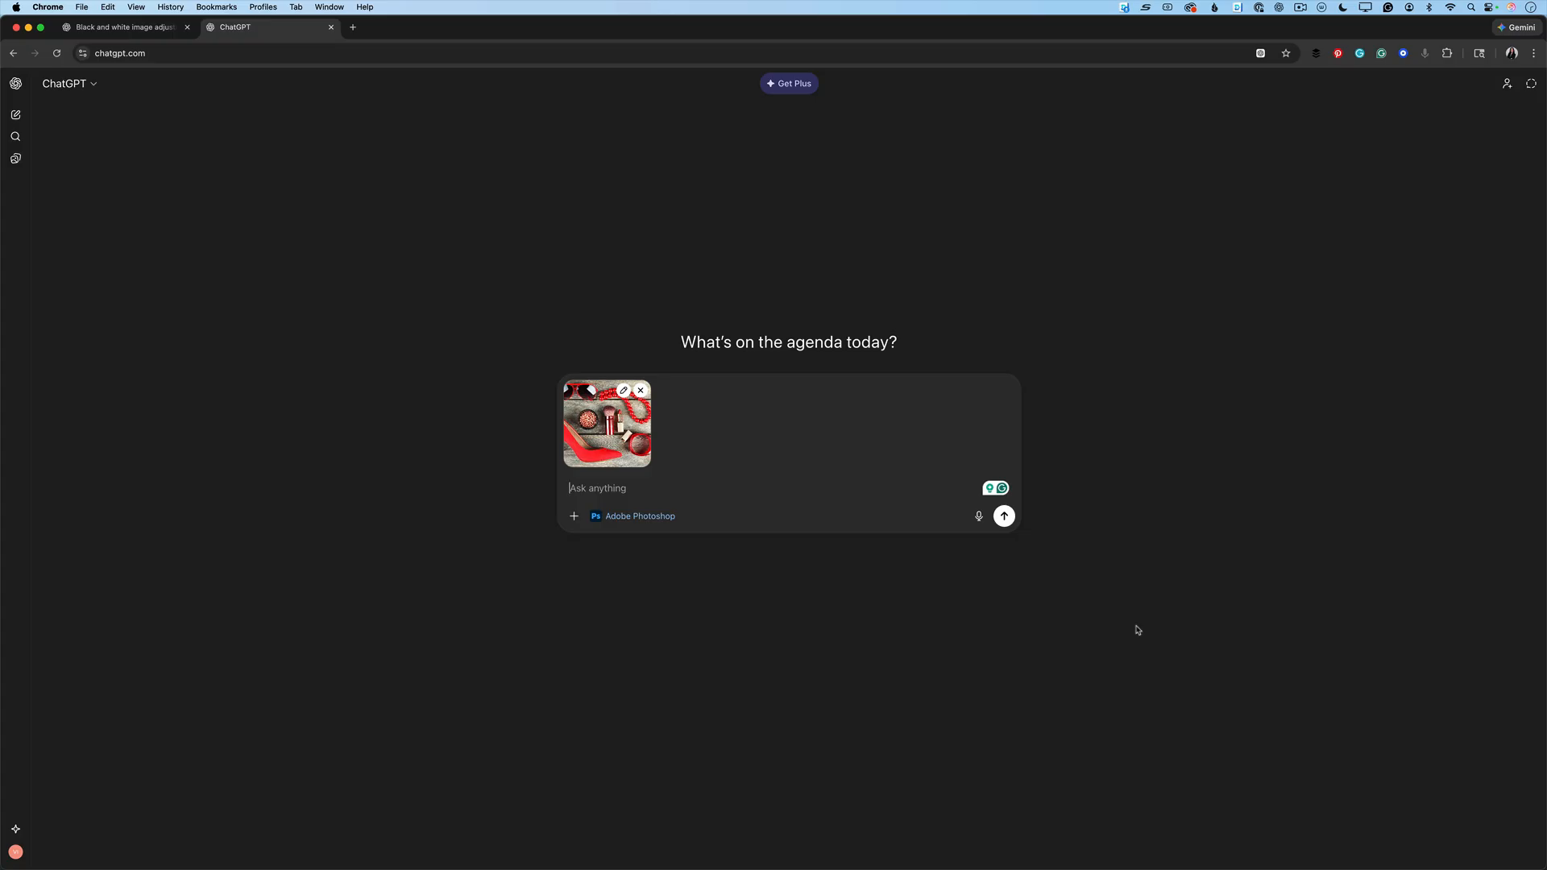
Paste and send the prompt "Convert the image to black and white, except for the red color of the shoe".
{"action": "right_click", "coordinate": [575, 488]}
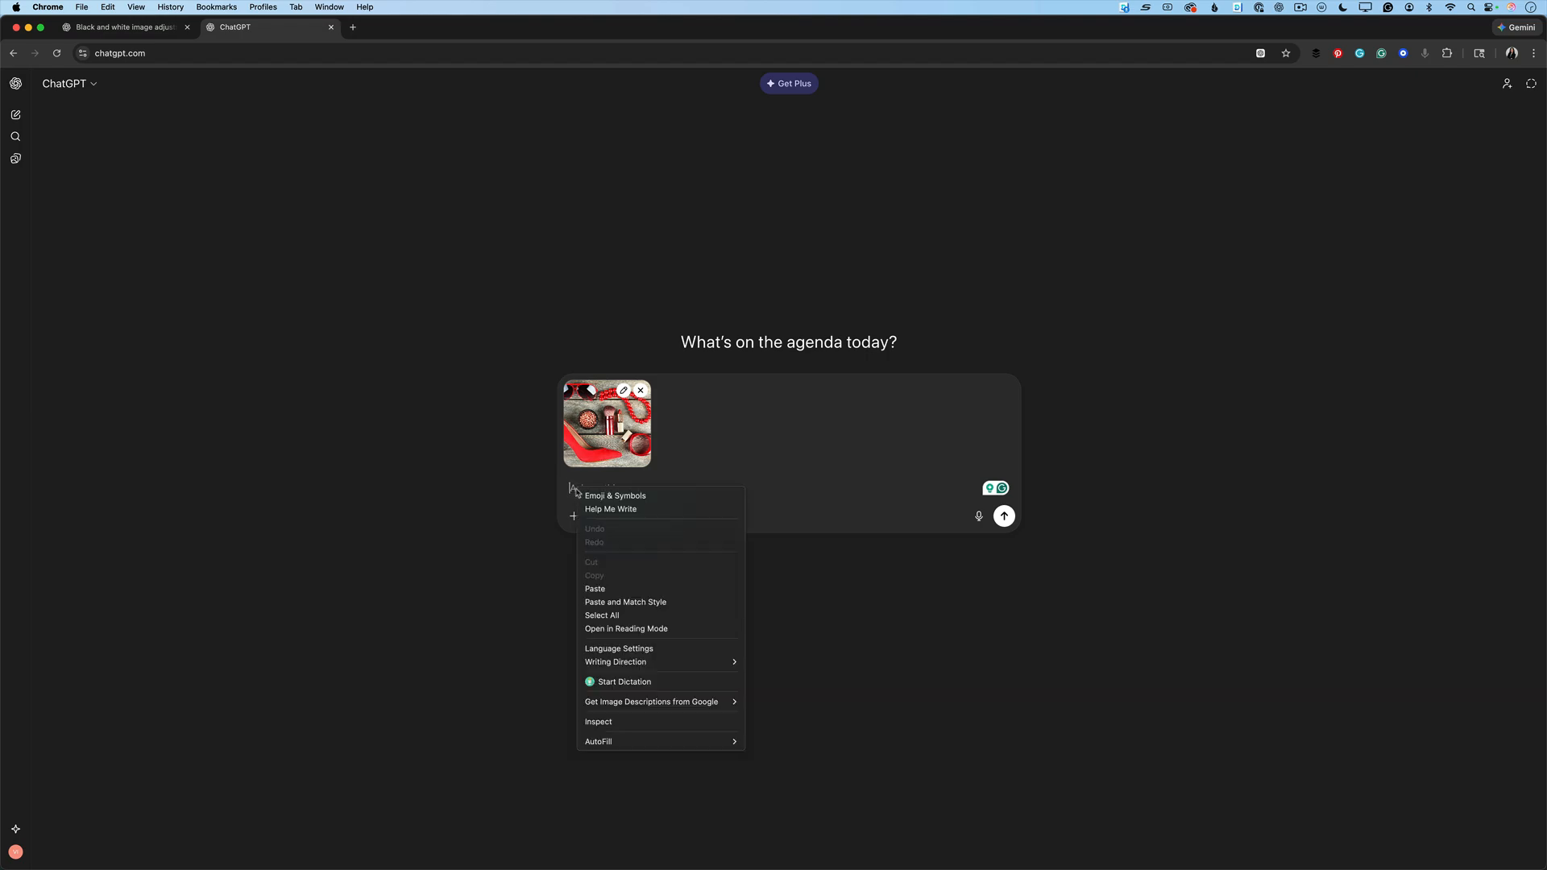
{"action": "left_click", "coordinate": [616, 590]}
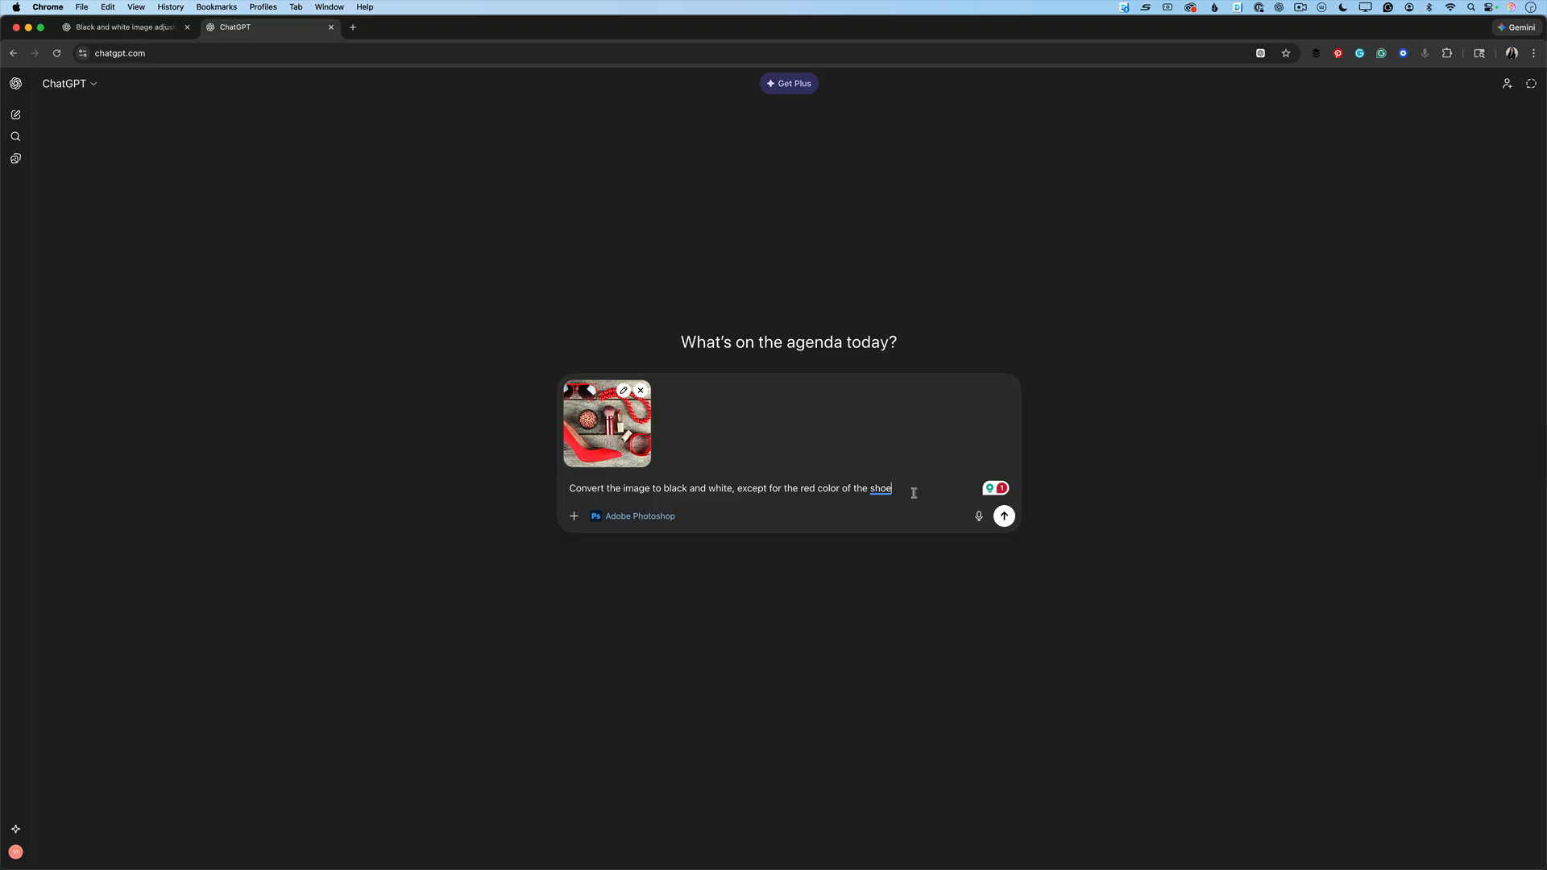
{"action": "left_click", "coordinate": [1003, 516]}
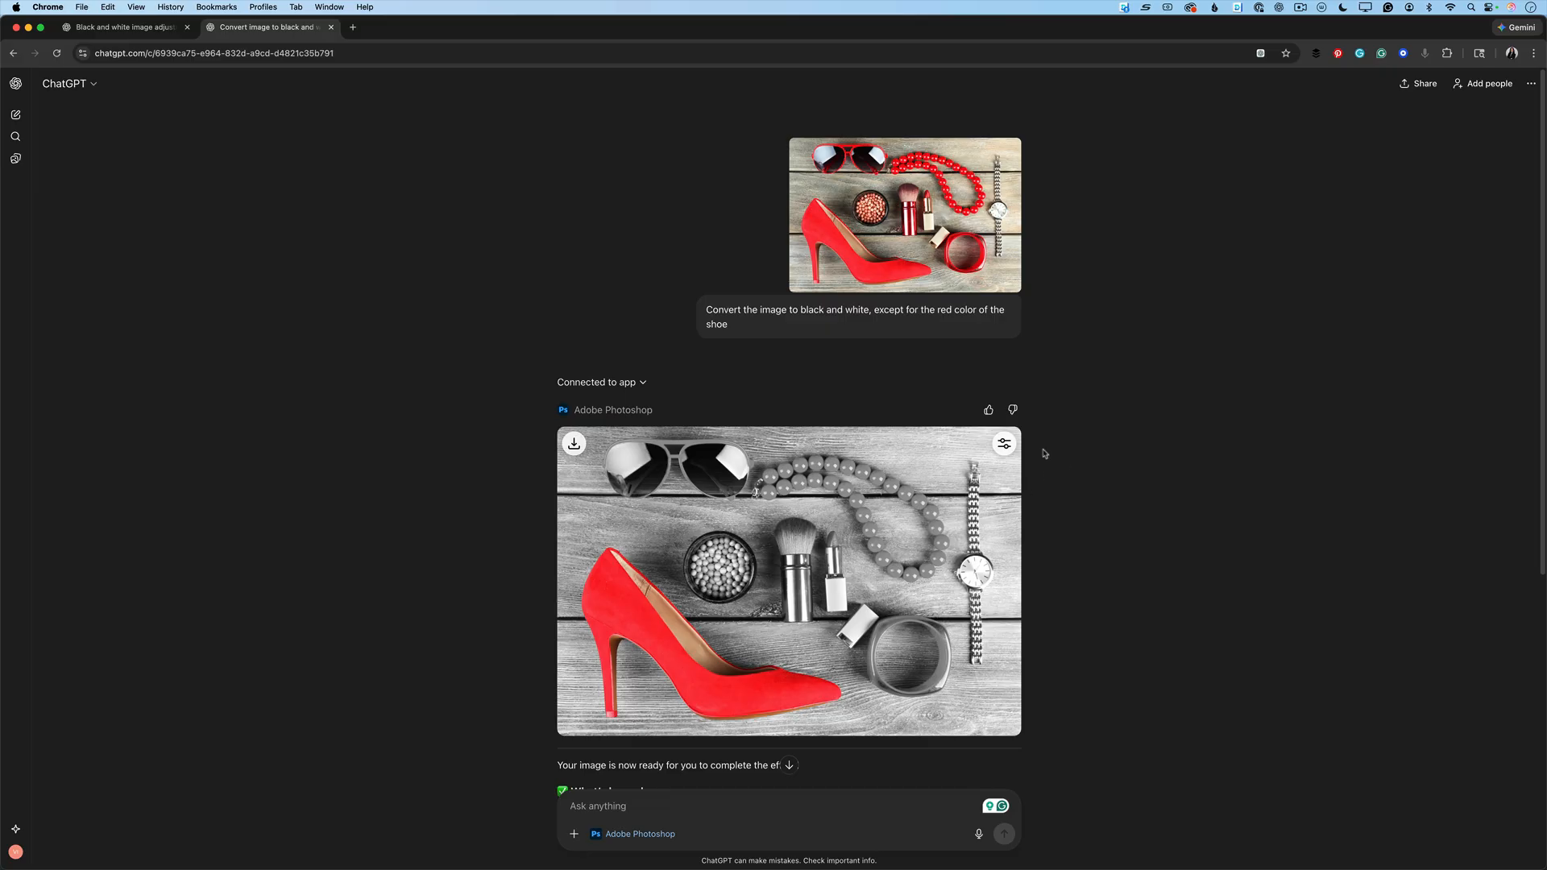
Open the edited image's adjustment controls, try weaker Gray (Black / White) intensities, and leave the intensity at 100%.
{"action": "left_click", "coordinate": [1004, 445]}
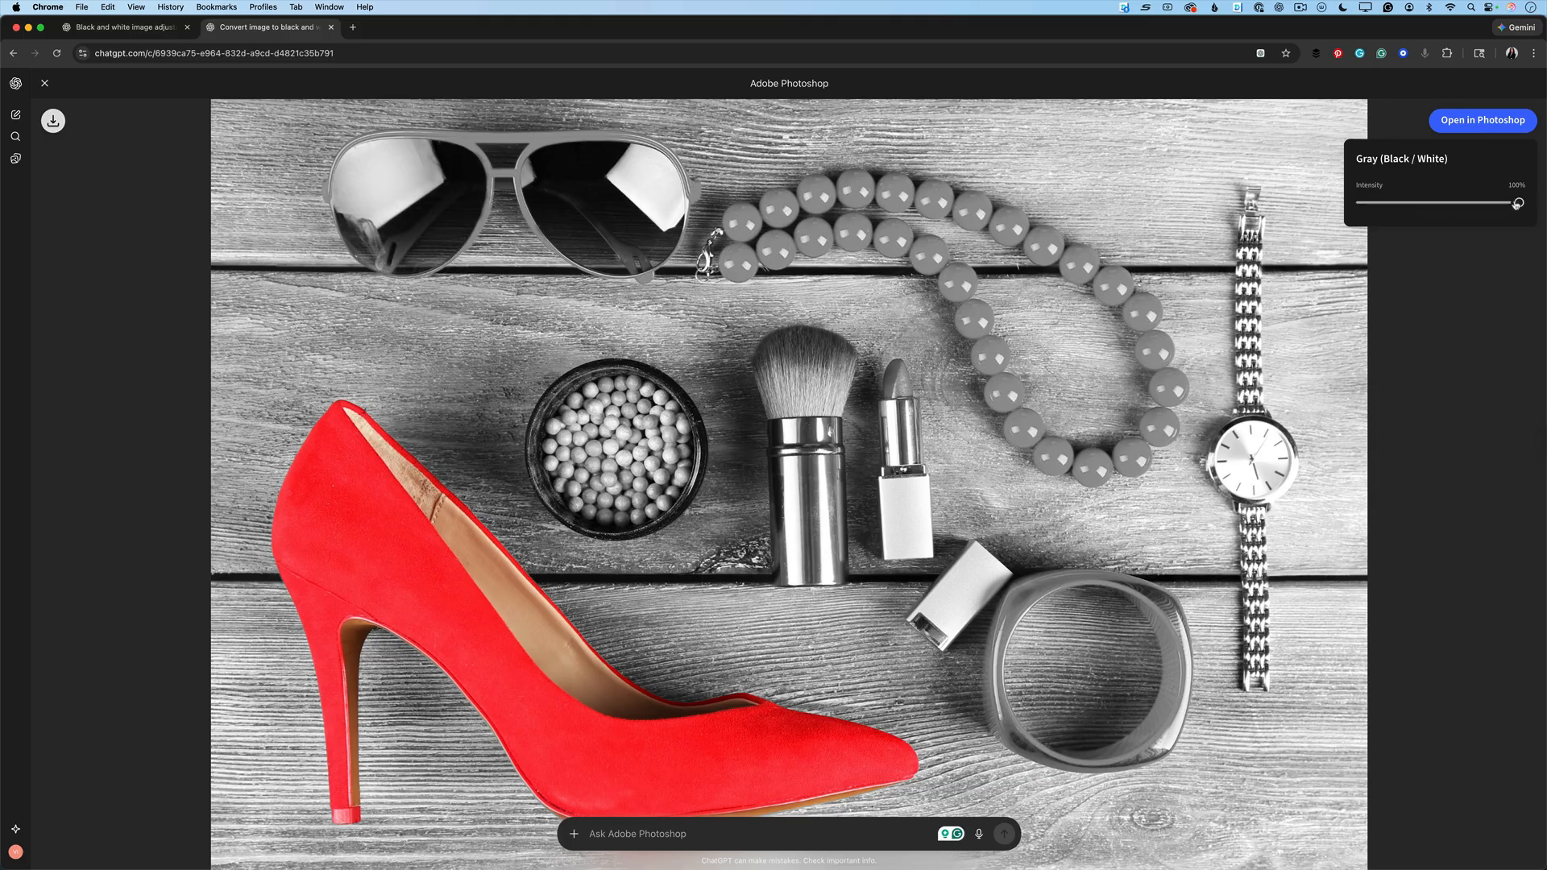
{"action": "left_click_drag", "start_coordinate": [1513, 203], "coordinate": [1357, 214]}
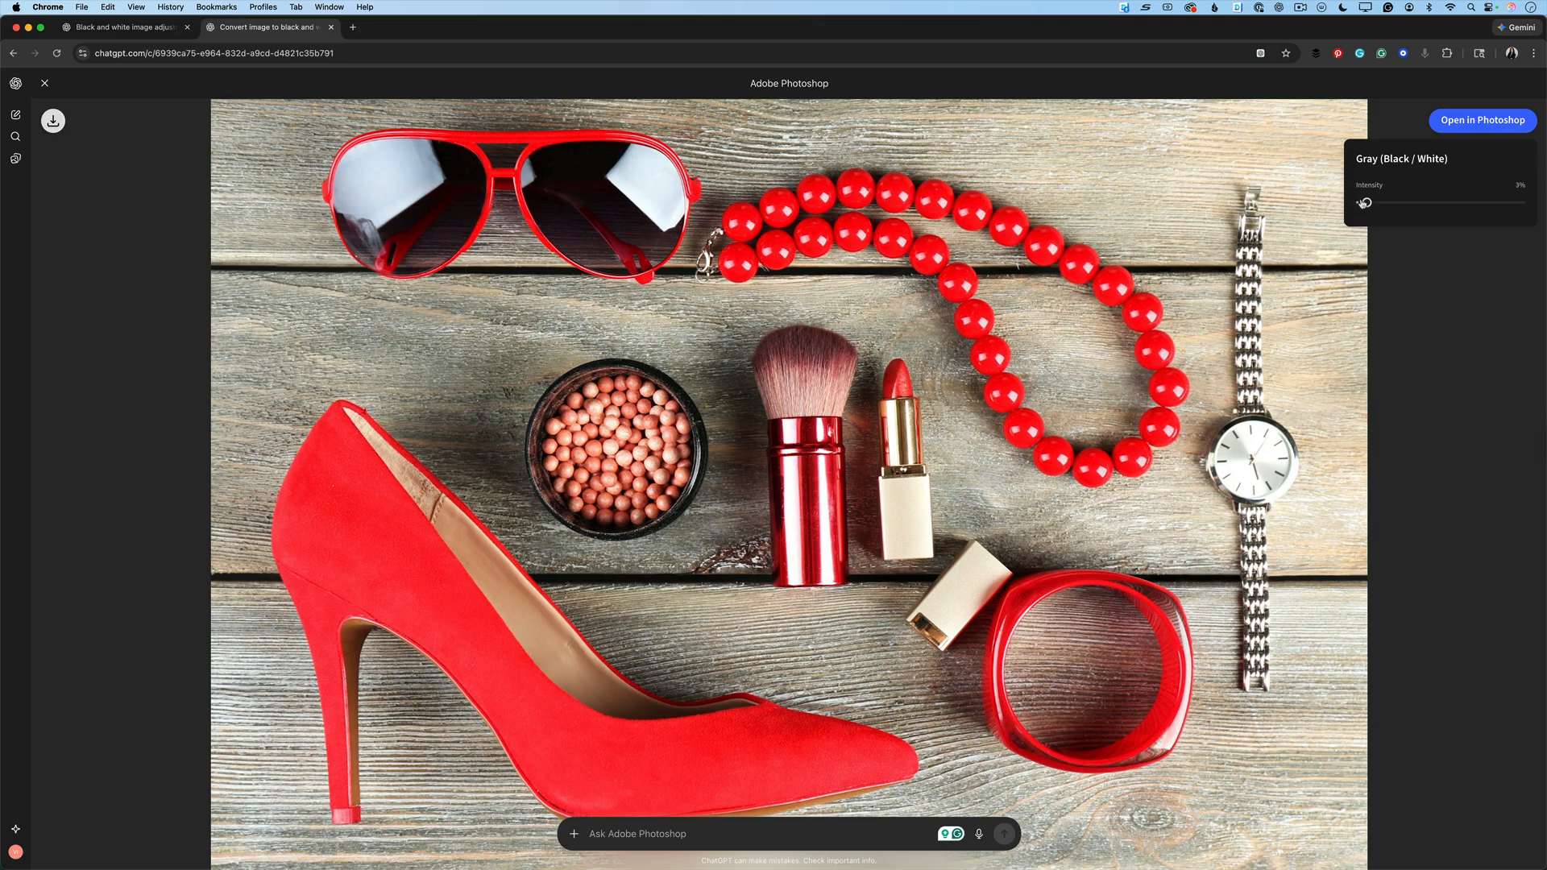
{"action": "left_click_drag", "start_coordinate": [1362, 203], "coordinate": [1531, 218]}
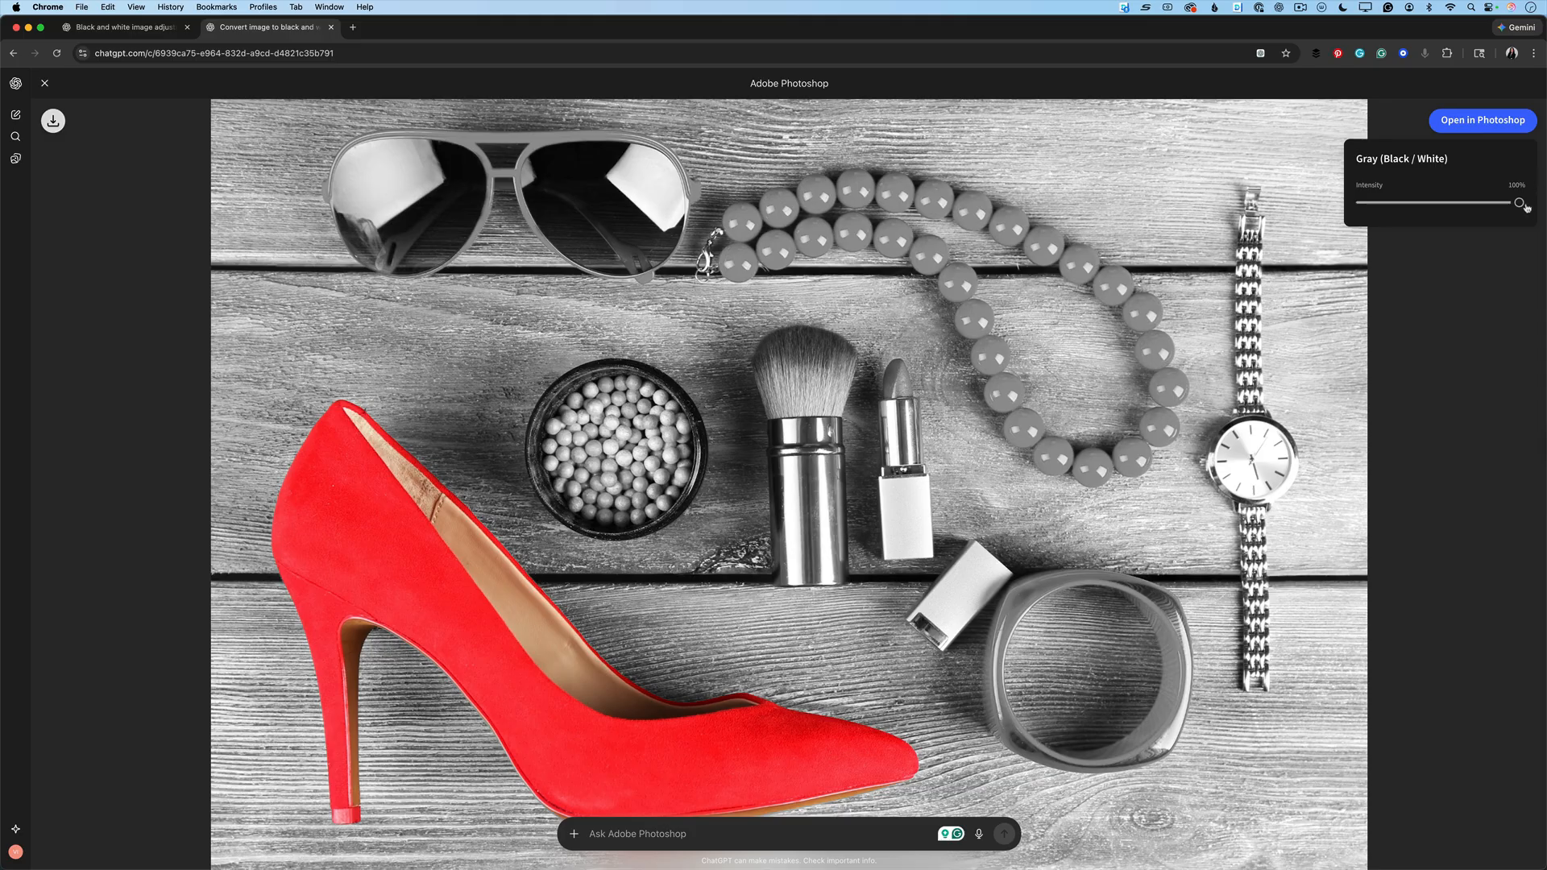
{"action": "left_click_drag", "start_coordinate": [1521, 206], "coordinate": [1383, 211]}
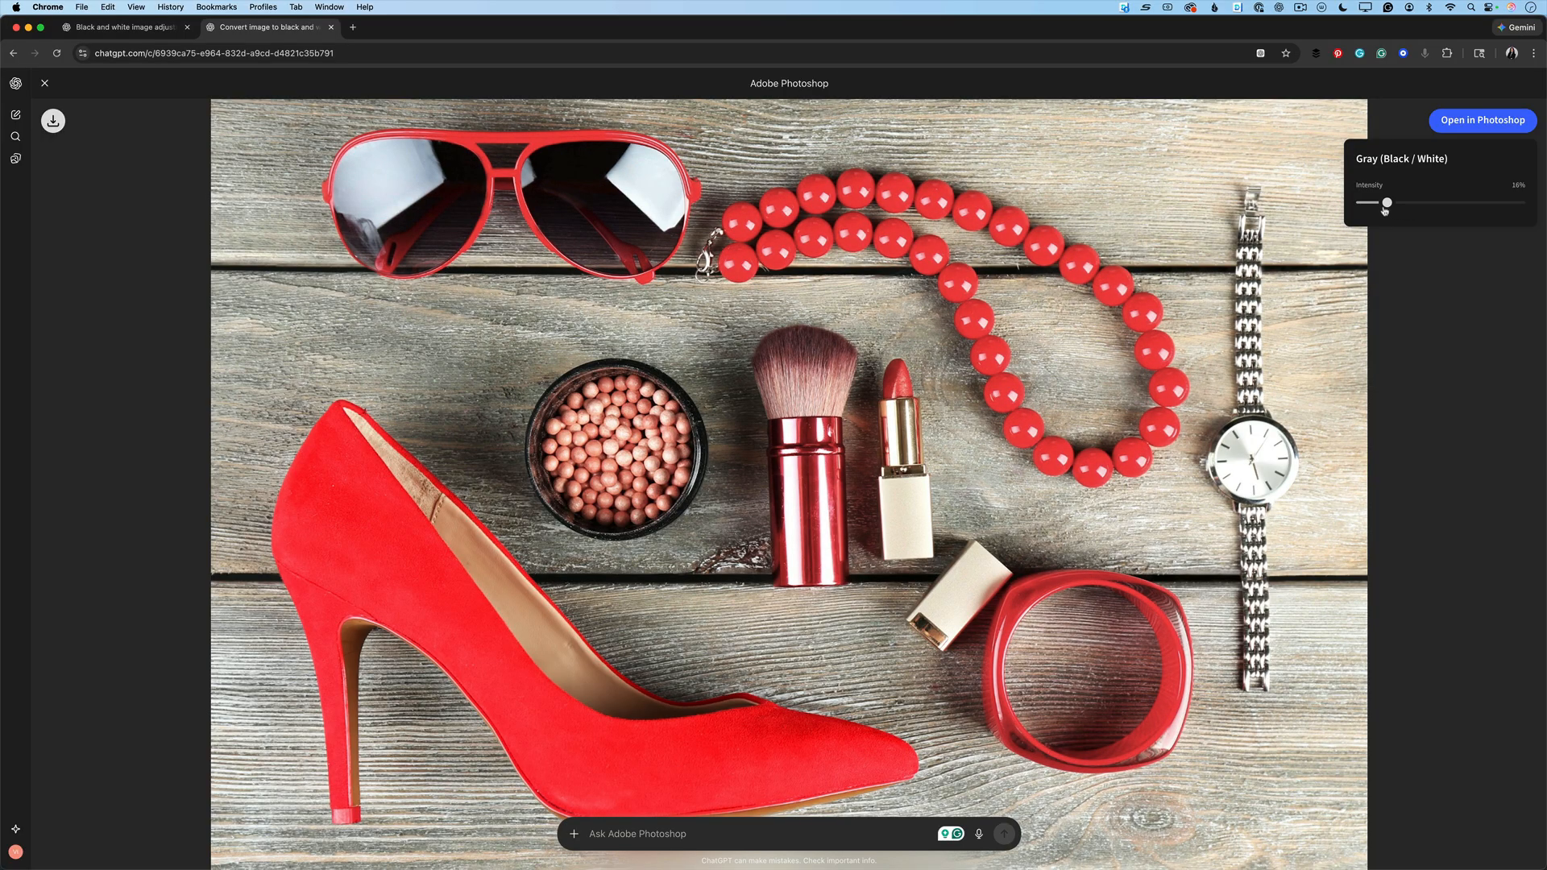
{"action": "left_click_drag", "start_coordinate": [1383, 211], "coordinate": [1526, 216]}
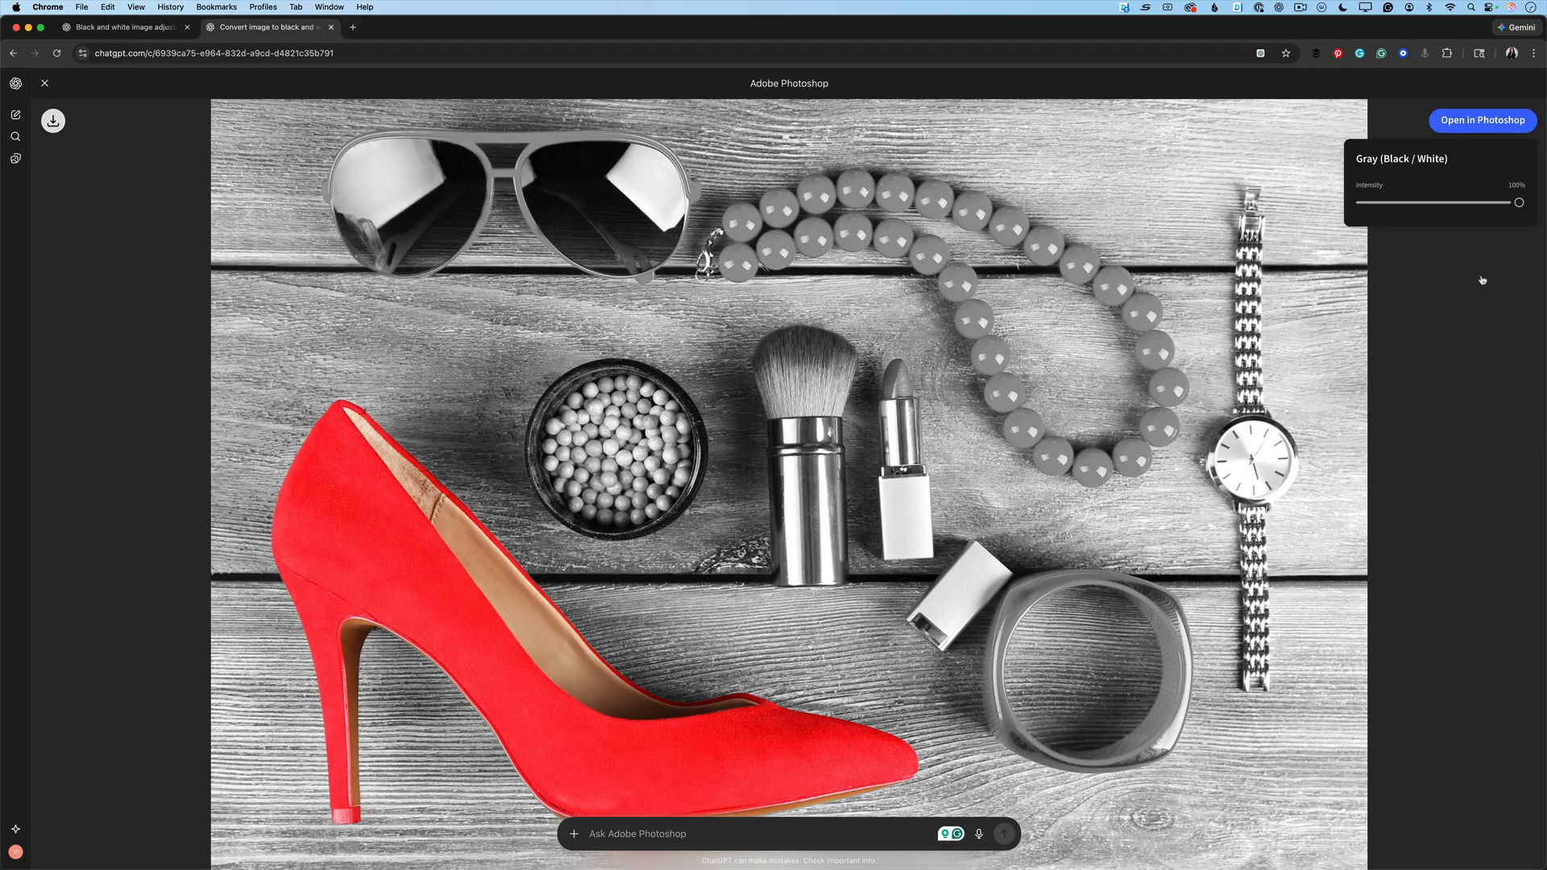
Open the edited image in Photoshop on the web and compare it with the Black & white adjustment layer hidden and shown.
{"action": "left_click", "coordinate": [1476, 123]}
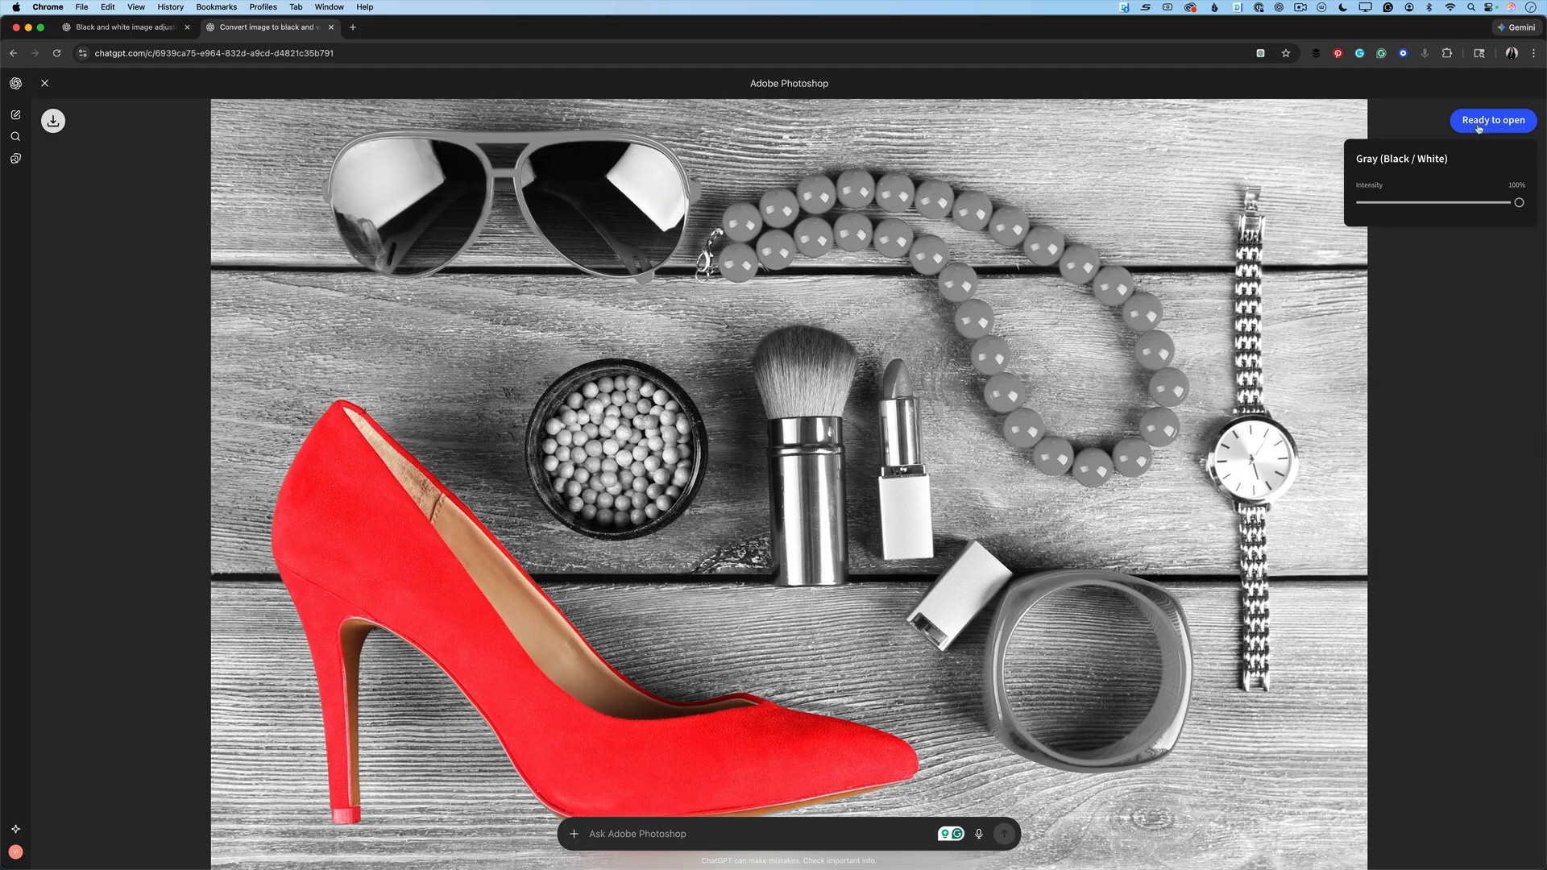
{"action": "left_click", "coordinate": [1478, 125]}
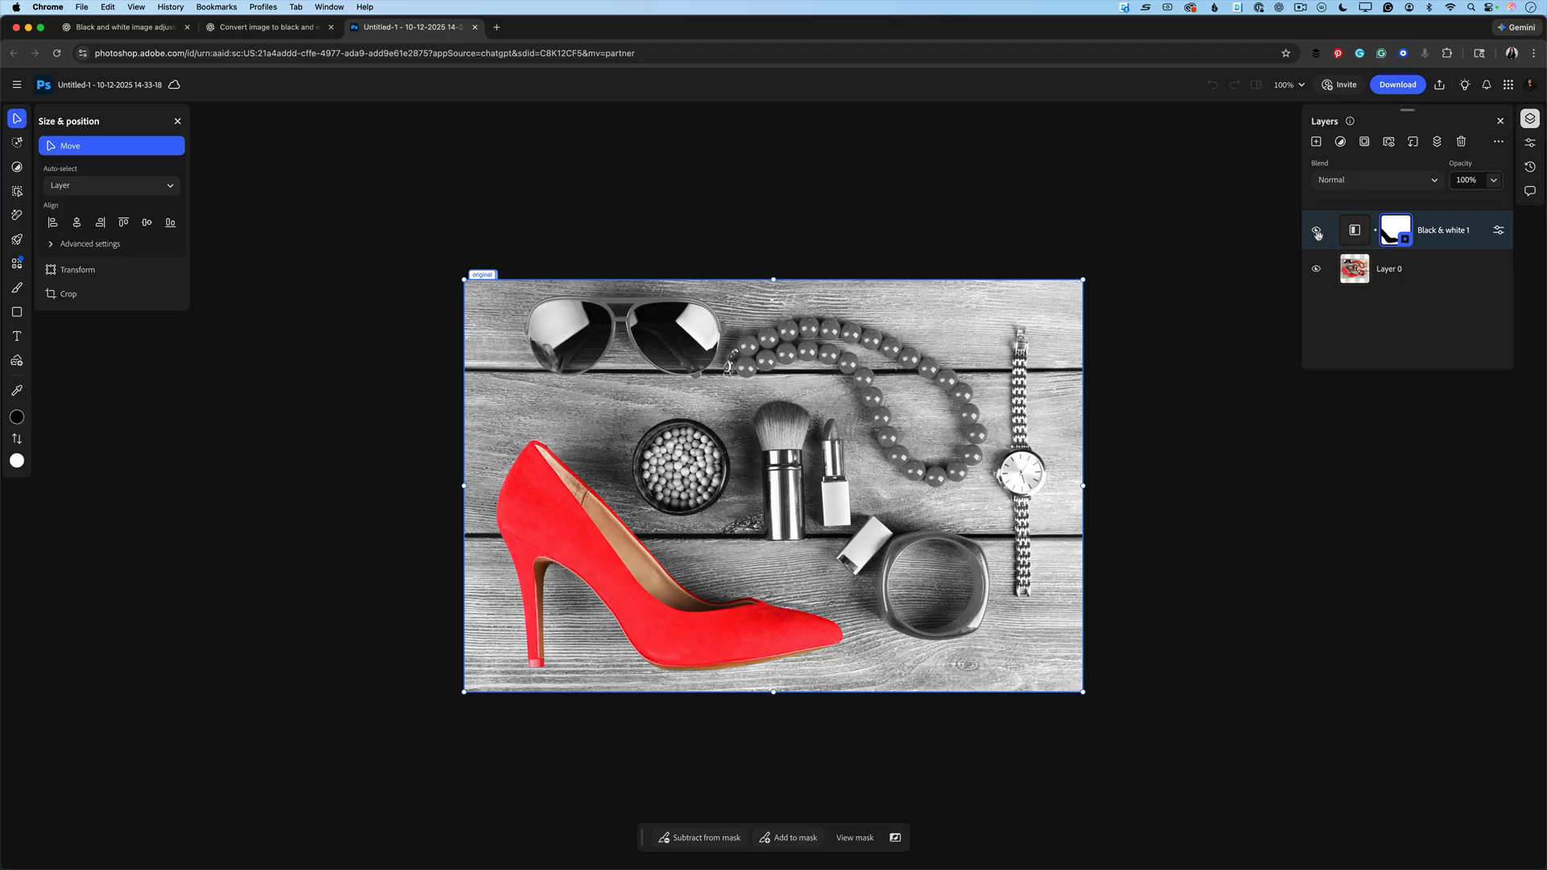
{"action": "left_click", "coordinate": [1317, 234]}
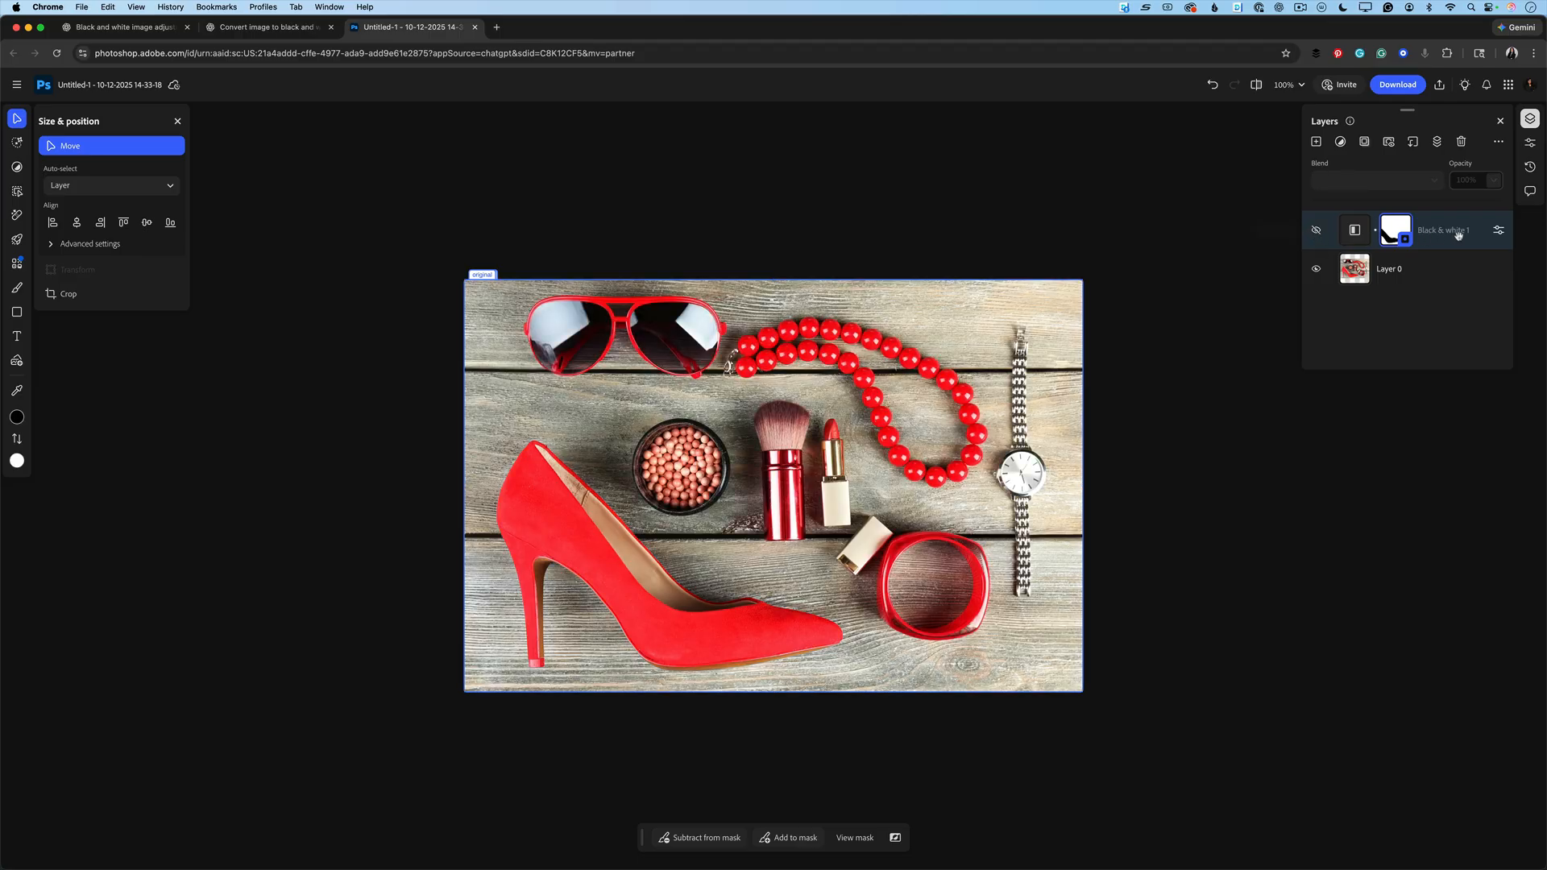
{"action": "left_click", "coordinate": [1315, 232]}
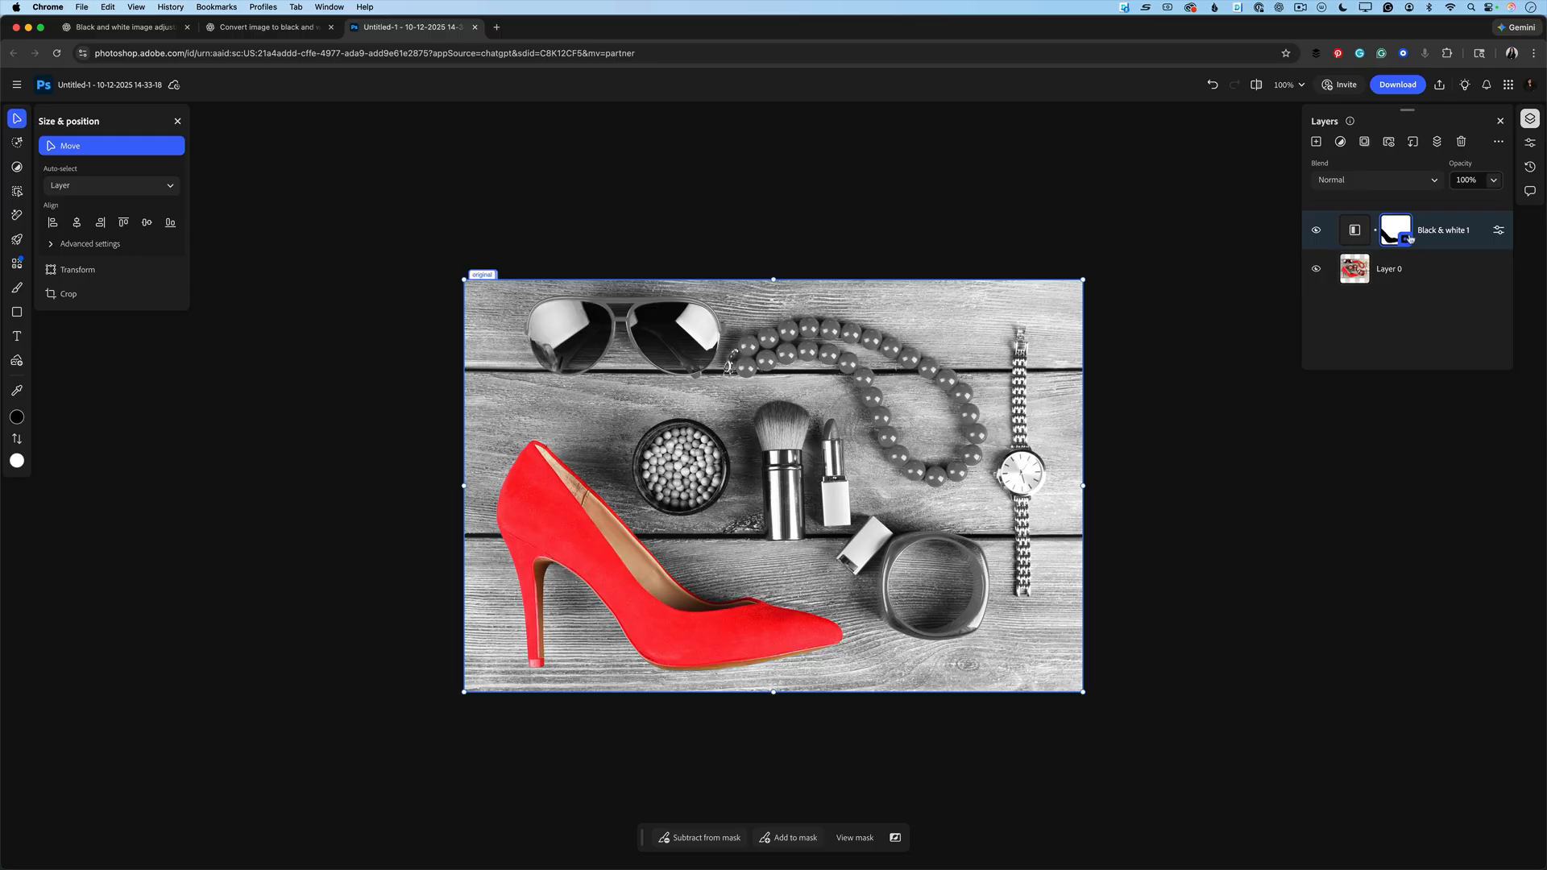
Set the Black & white adjustment's Reds to 26, Yellows to 88 and Greens to 107, and apply a #F005B5 tint.
{"action": "left_click", "coordinate": [1499, 238]}
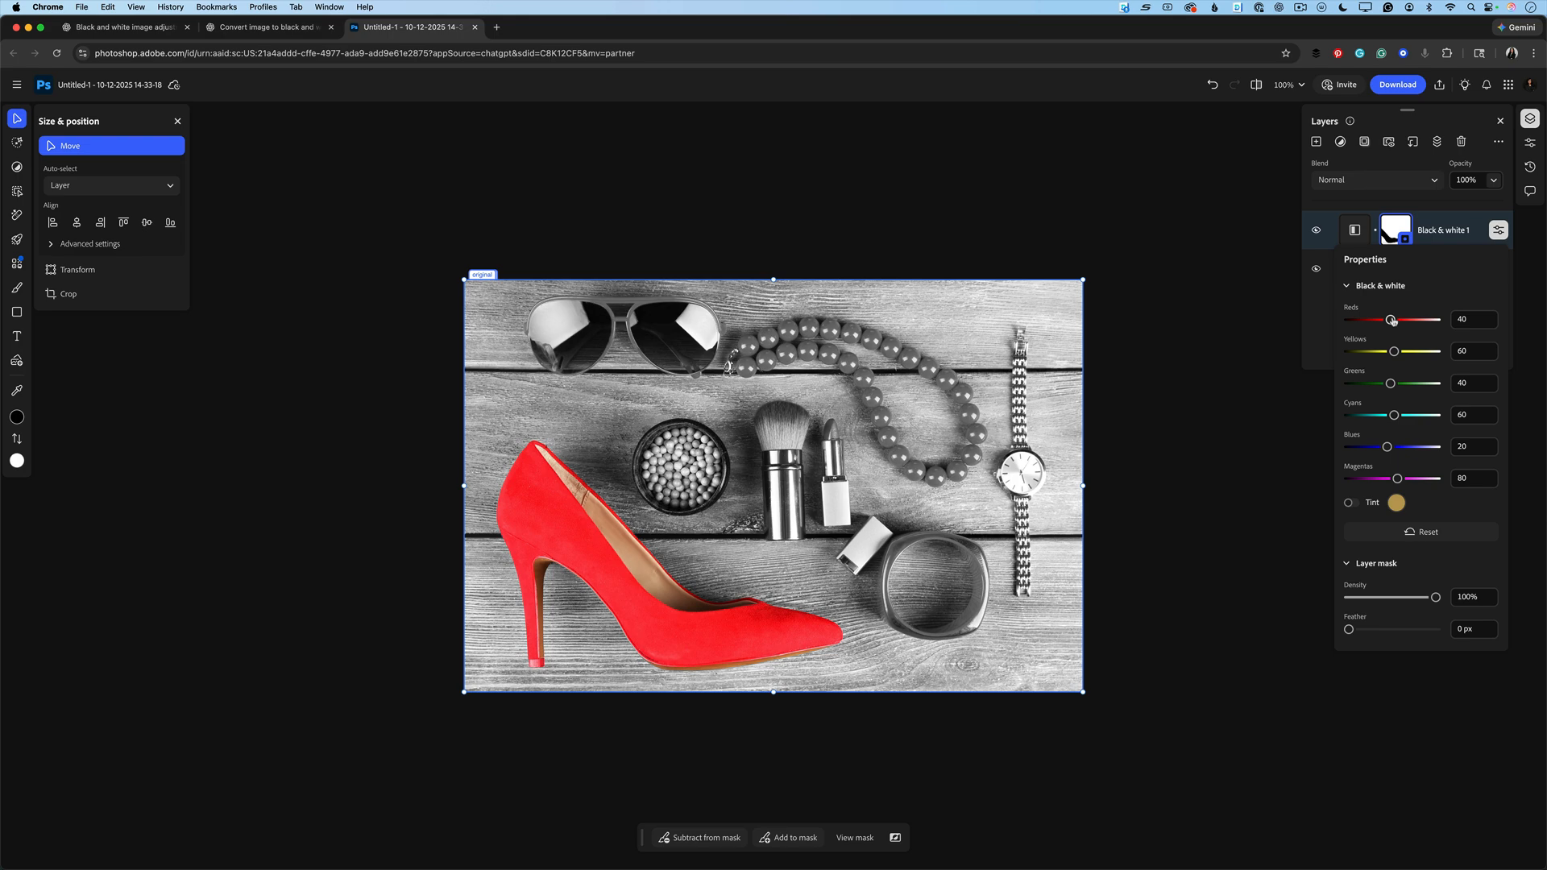
{"action": "left_click_drag", "start_coordinate": [1392, 320], "coordinate": [1405, 387]}
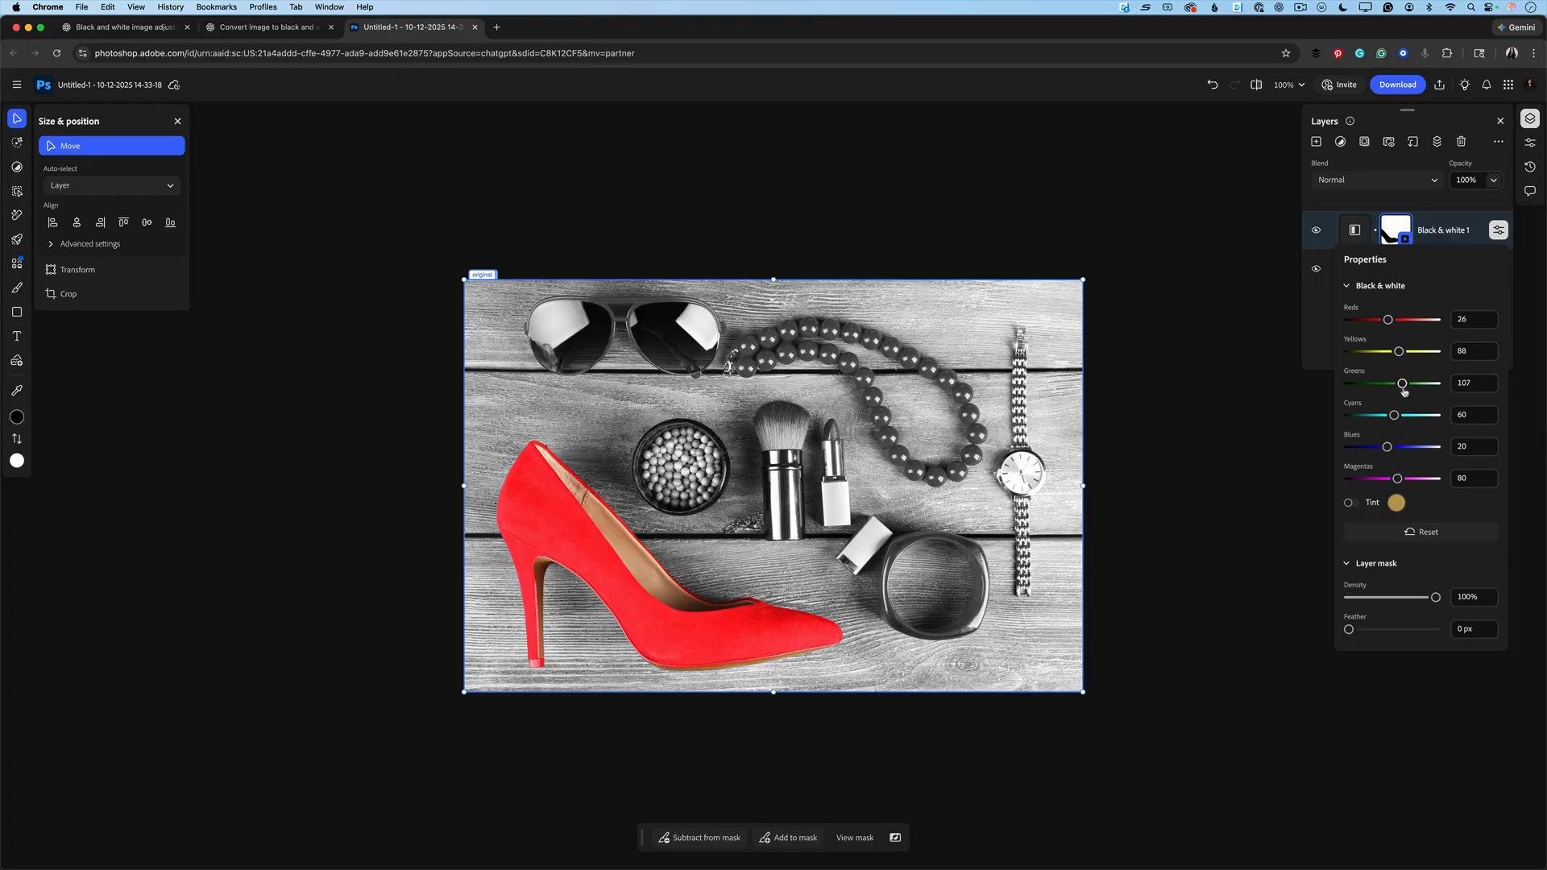
{"action": "left_click", "coordinate": [1350, 504]}
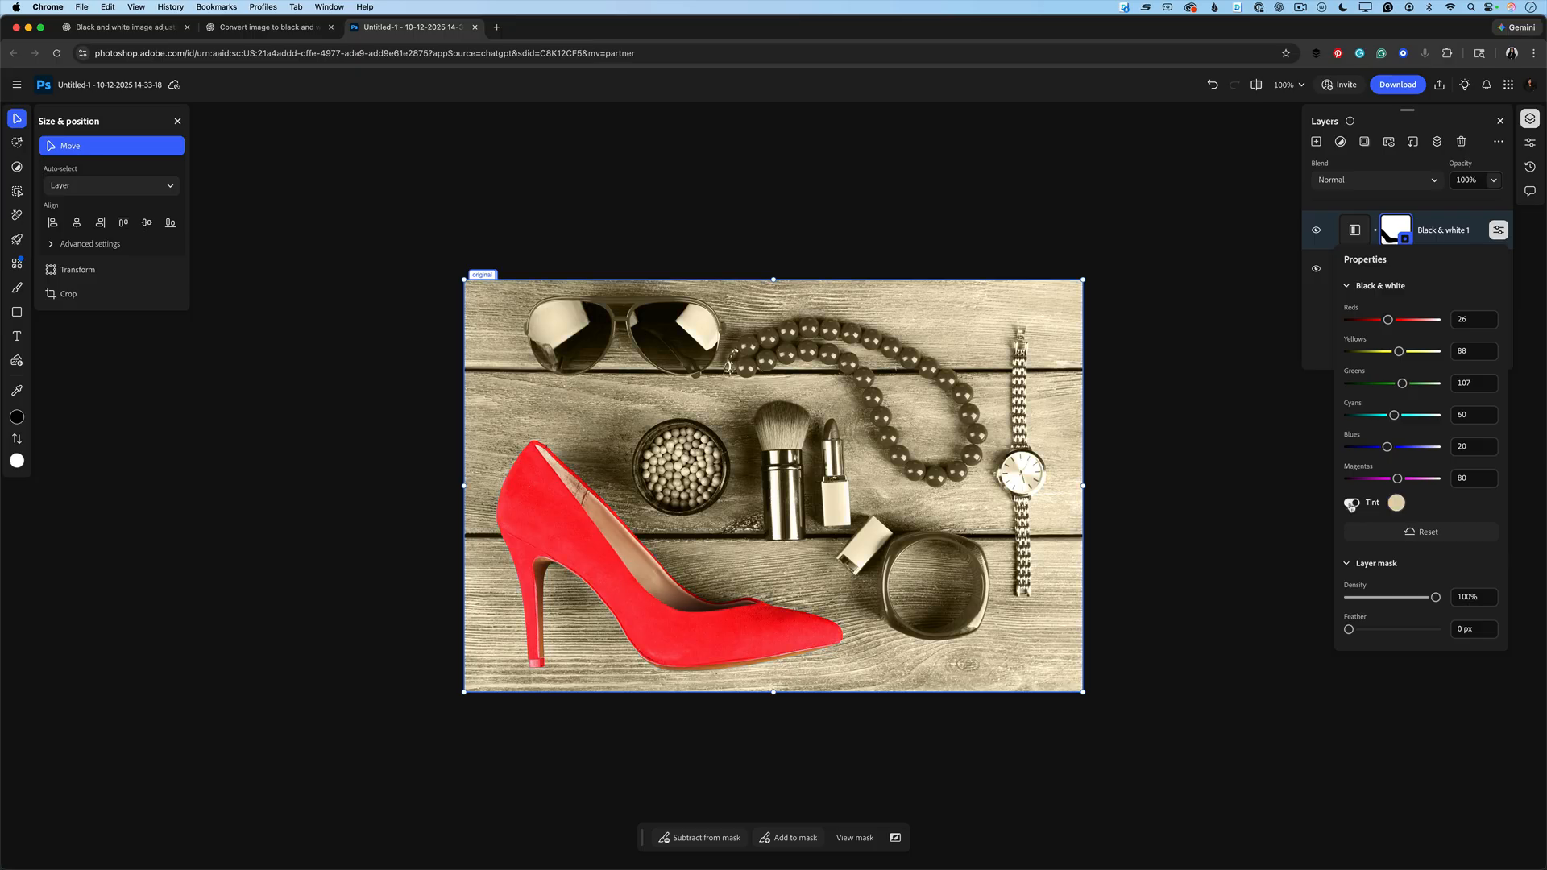
{"action": "left_click", "coordinate": [1396, 505]}
{"action": "left_click", "coordinate": [1341, 405]}
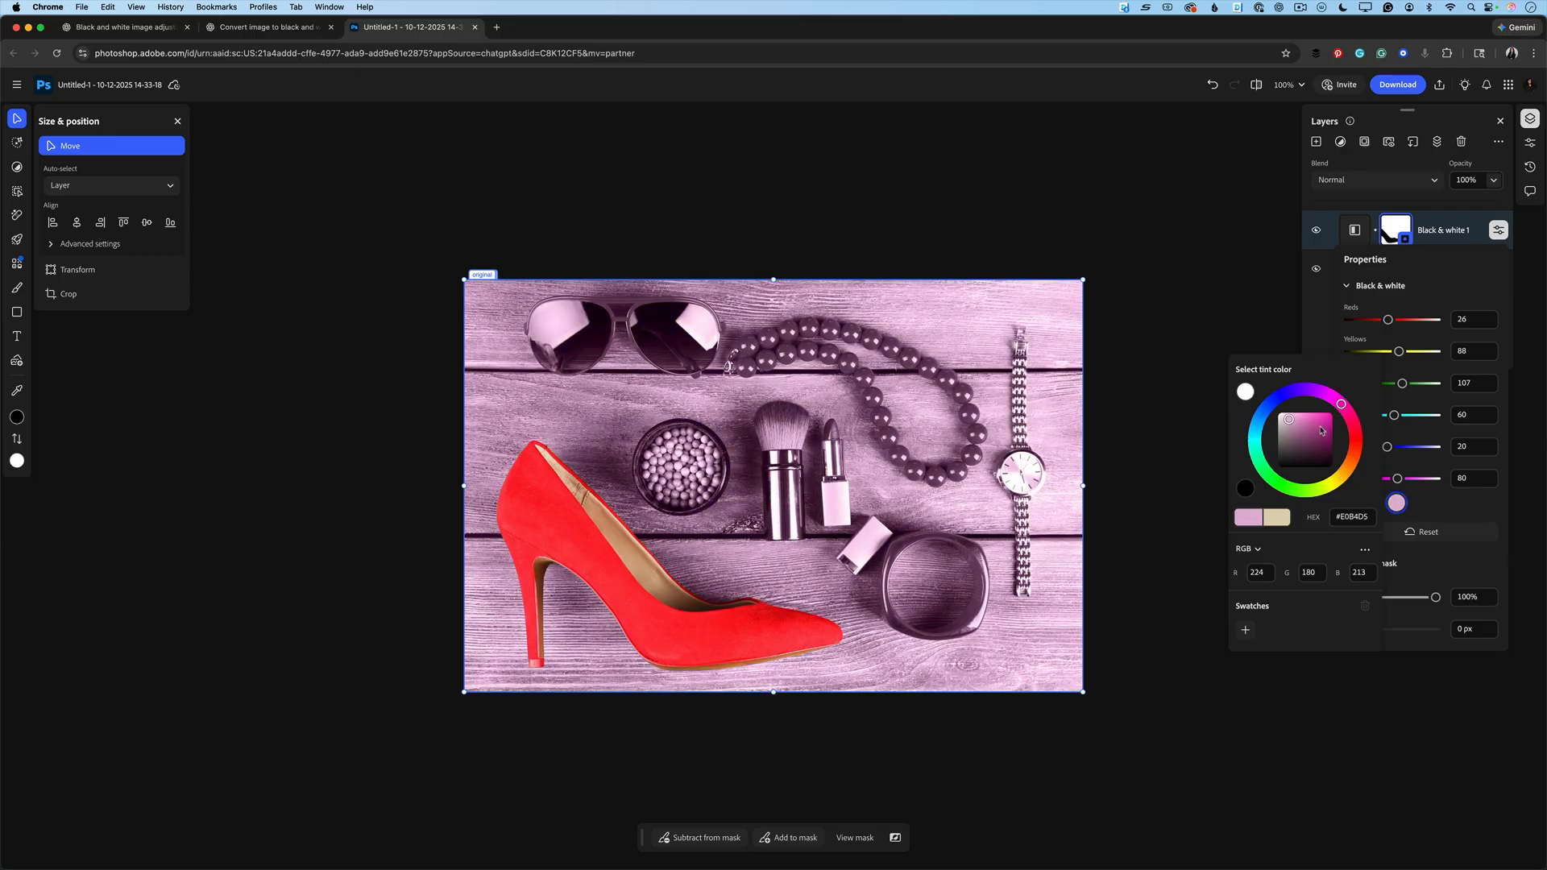
{"action": "left_click_drag", "start_coordinate": [1322, 431], "coordinate": [1333, 416]}
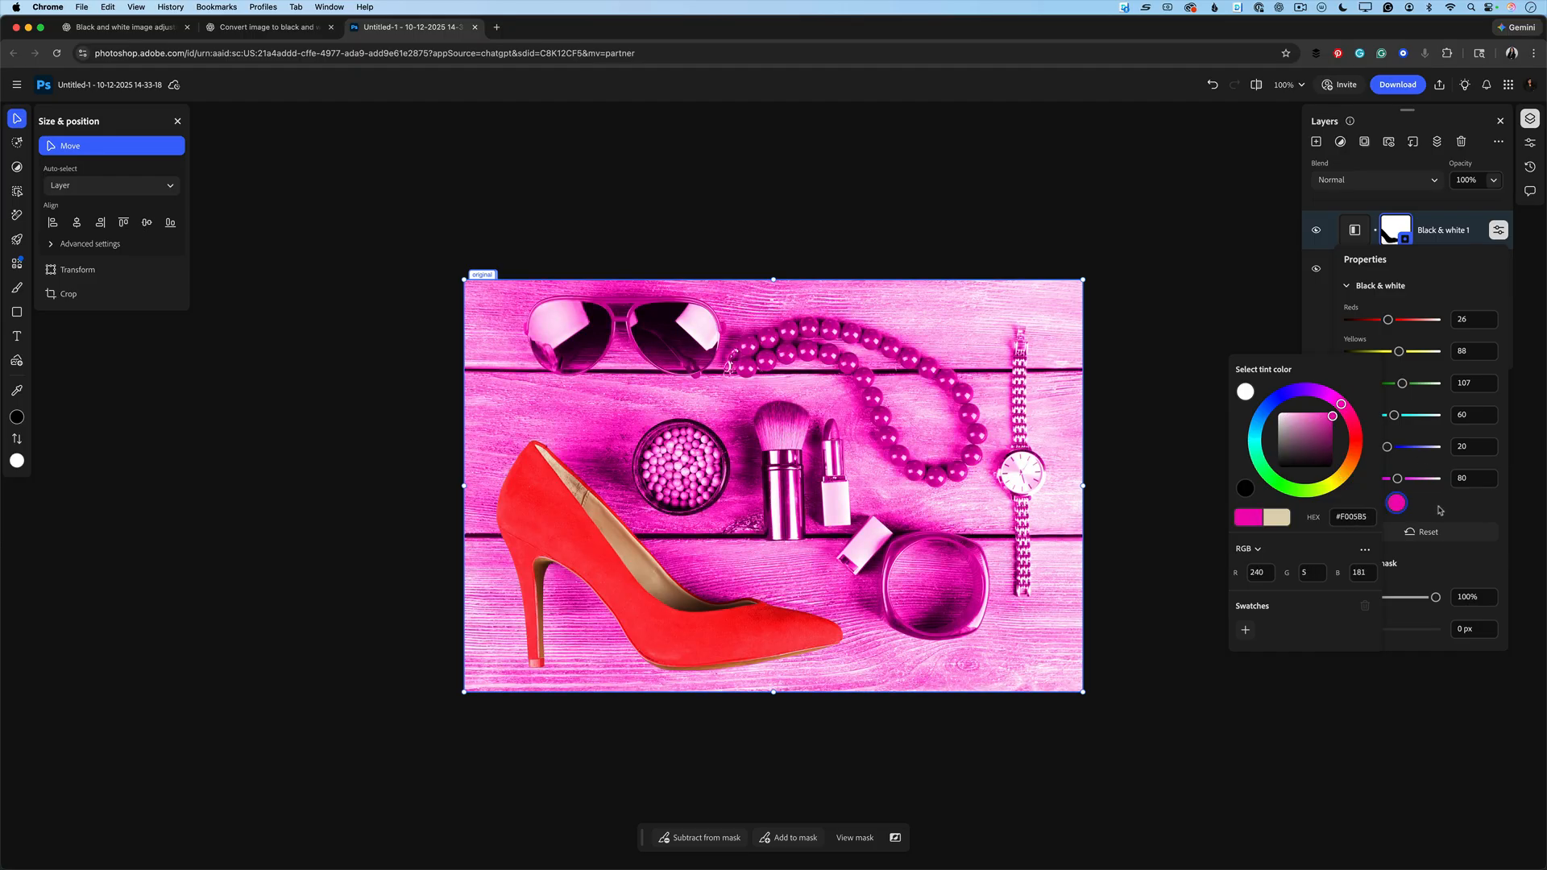
{"action": "key", "text": "Escape"}
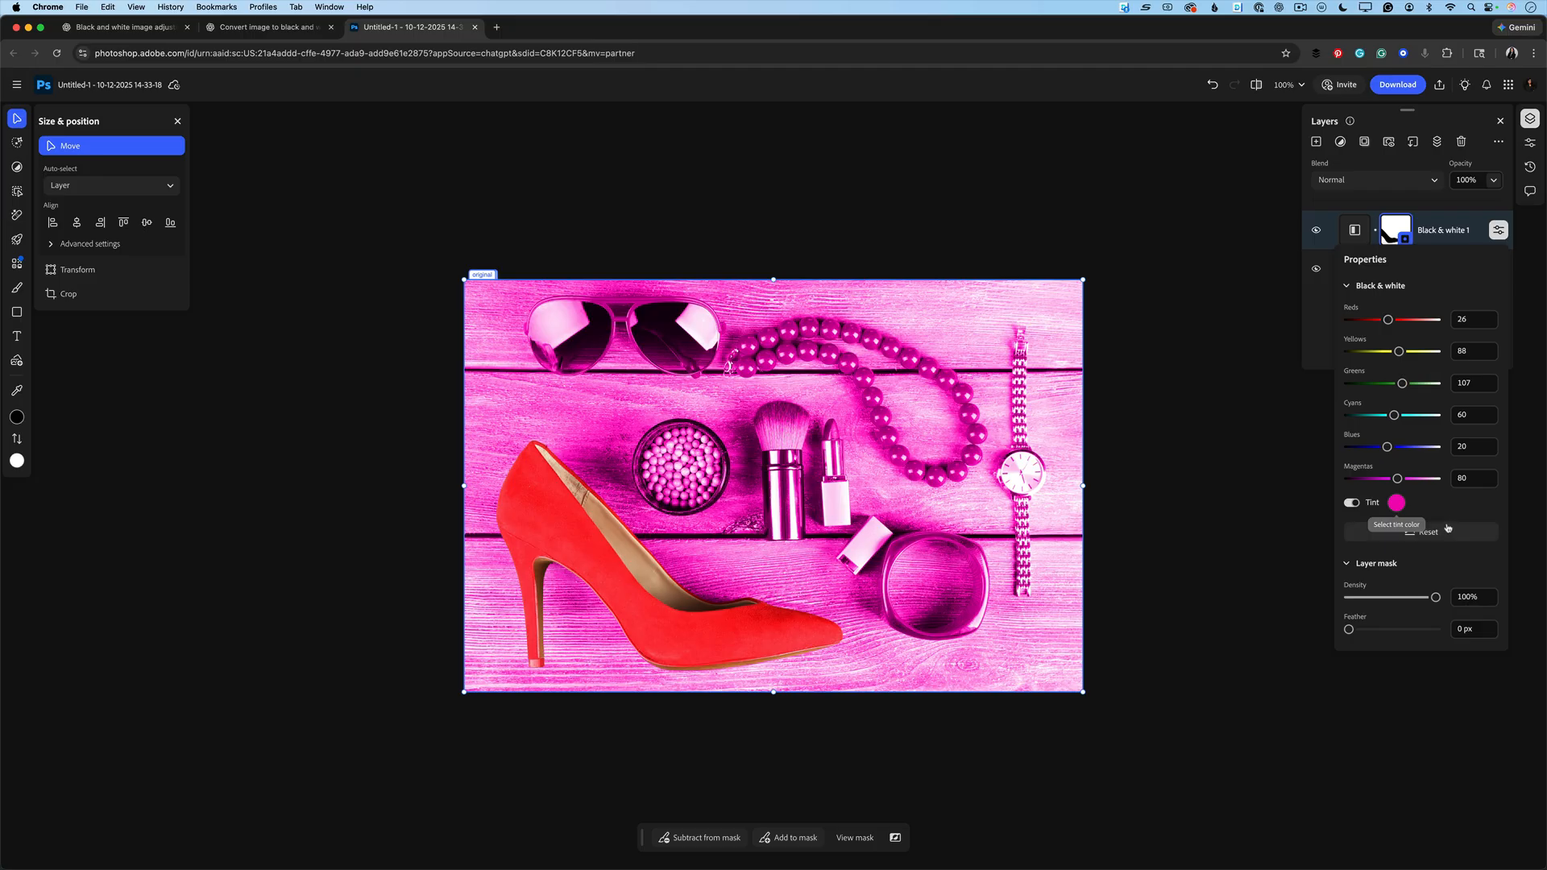
Reset the Black & white adjustment to its default settings and try adjusting the layer mask's density.
{"action": "left_click", "coordinate": [1446, 538]}
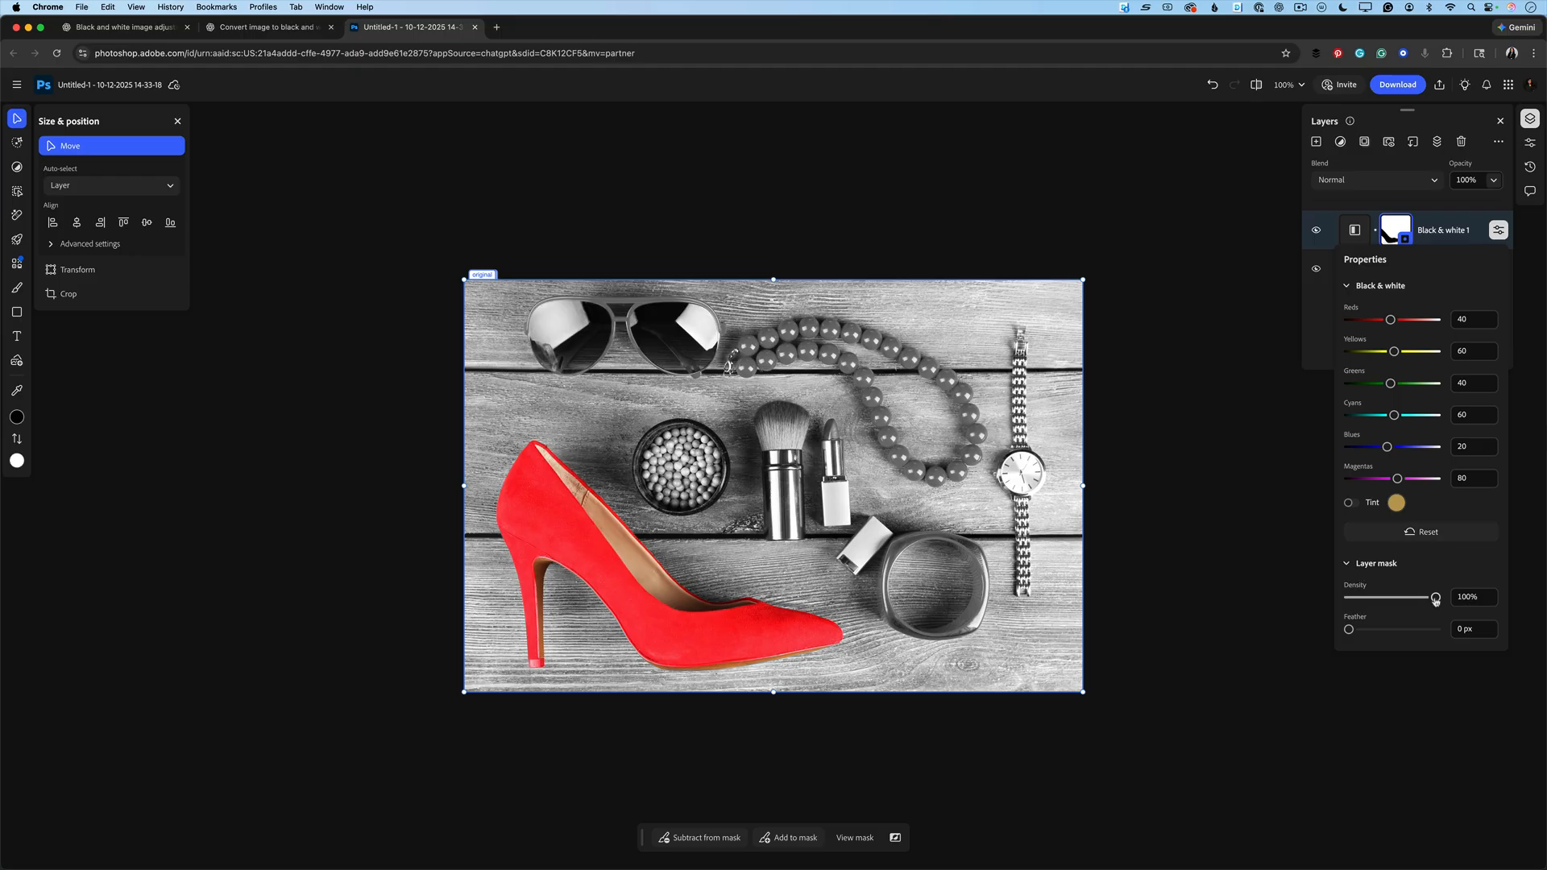
{"action": "mouse_move", "coordinate": [1435, 600]}
{"action": "left_mouse_down"}
{"action": "mouse_move", "coordinate": [1409, 601]}
{"action": "mouse_move", "coordinate": [1447, 608]}
{"action": "left_mouse_up"}
{"action": "mouse_move", "coordinate": [1250, 868]}
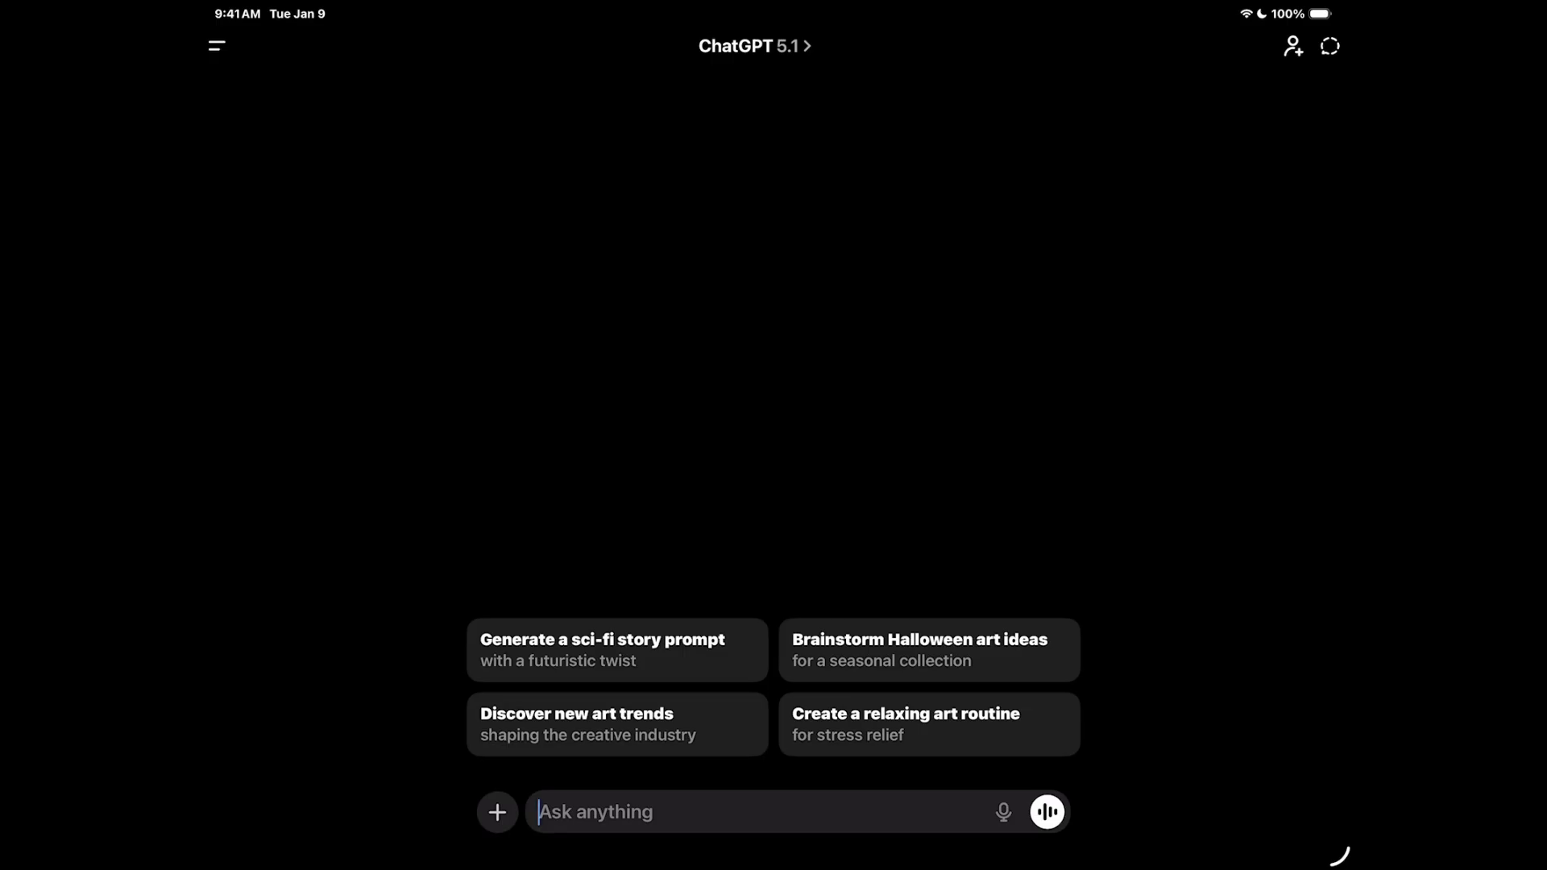
In the ChatGPT iPad app, add Adobe Photoshop and the portrait illustration to a prompt and send "Add a vintage effect to the image".
{"action": "left_click", "coordinate": [497, 812]}
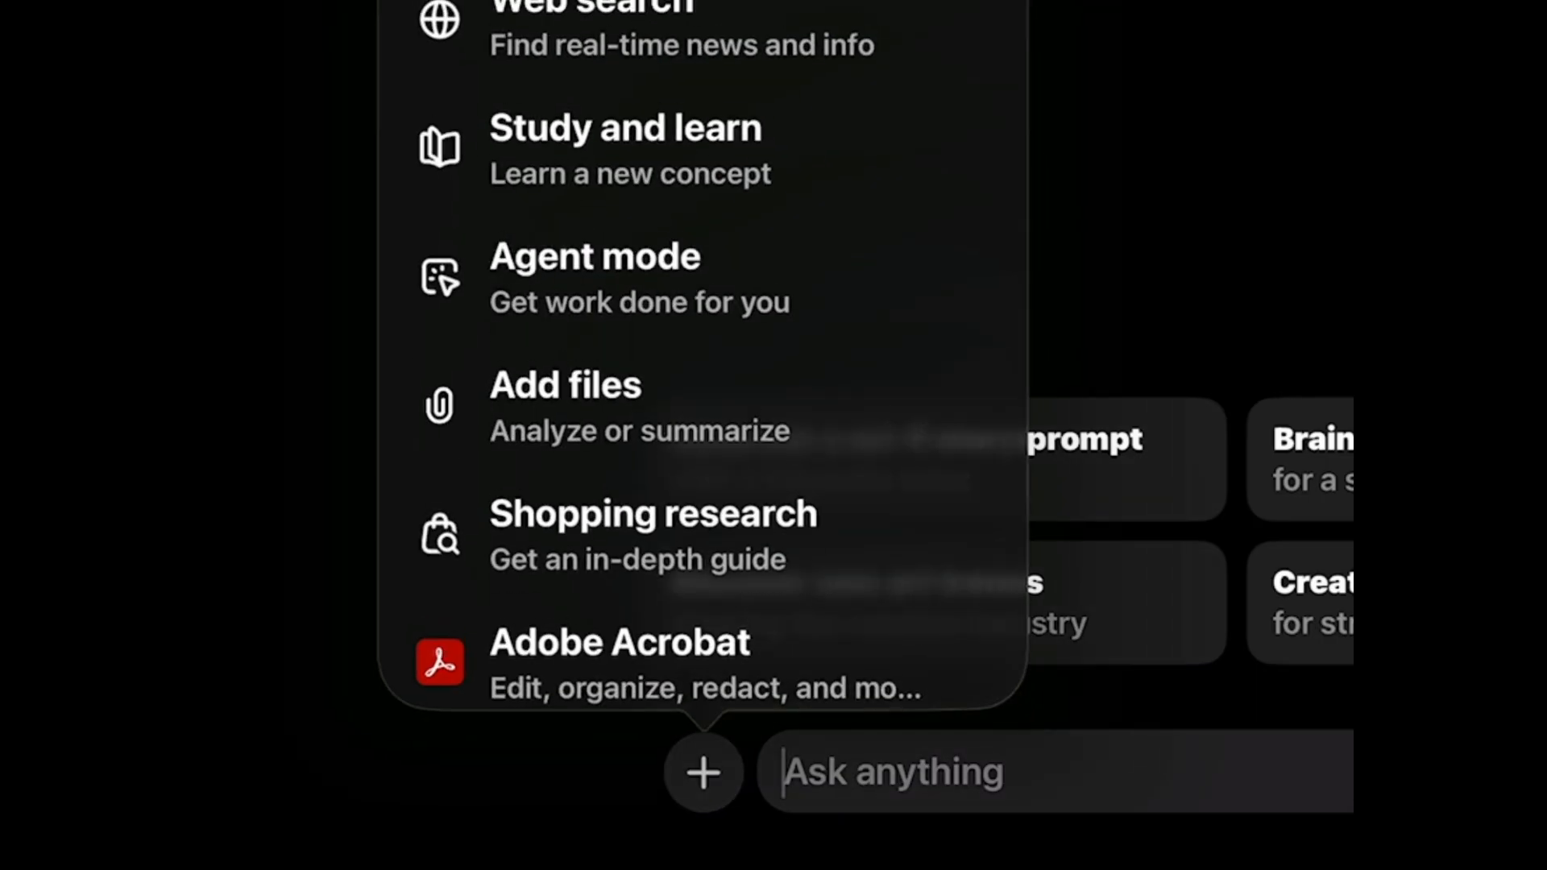
{"action": "scroll", "coordinate": [496, 597], "scroll_direction": "down", "scroll_amount": 3}
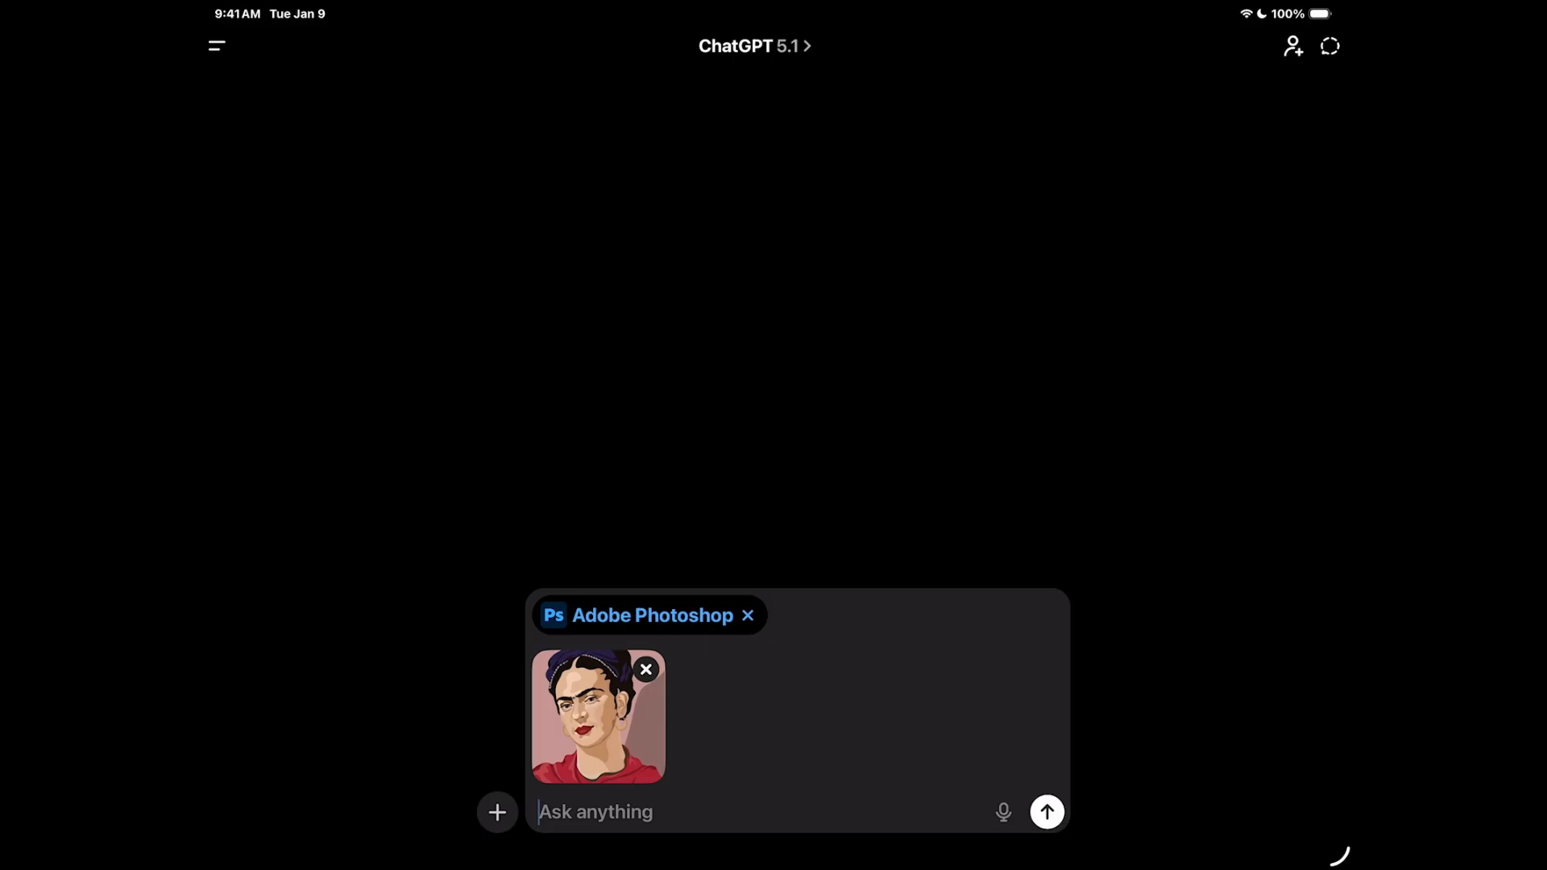
{"action": "type", "text": "Add a vintage effect to the image"}
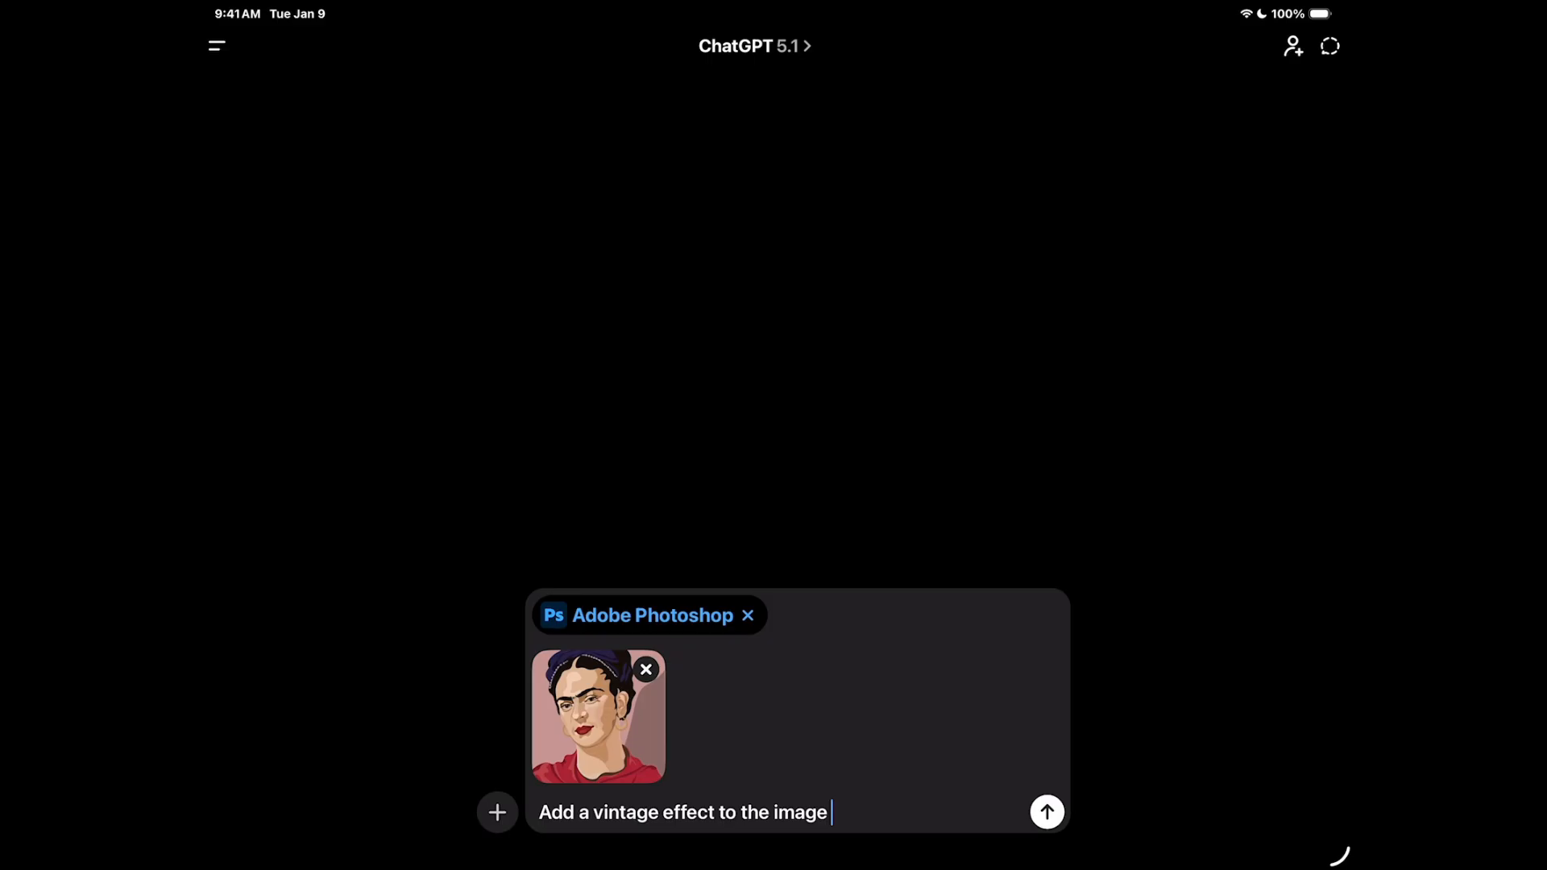
{"action": "key", "text": "Return"}
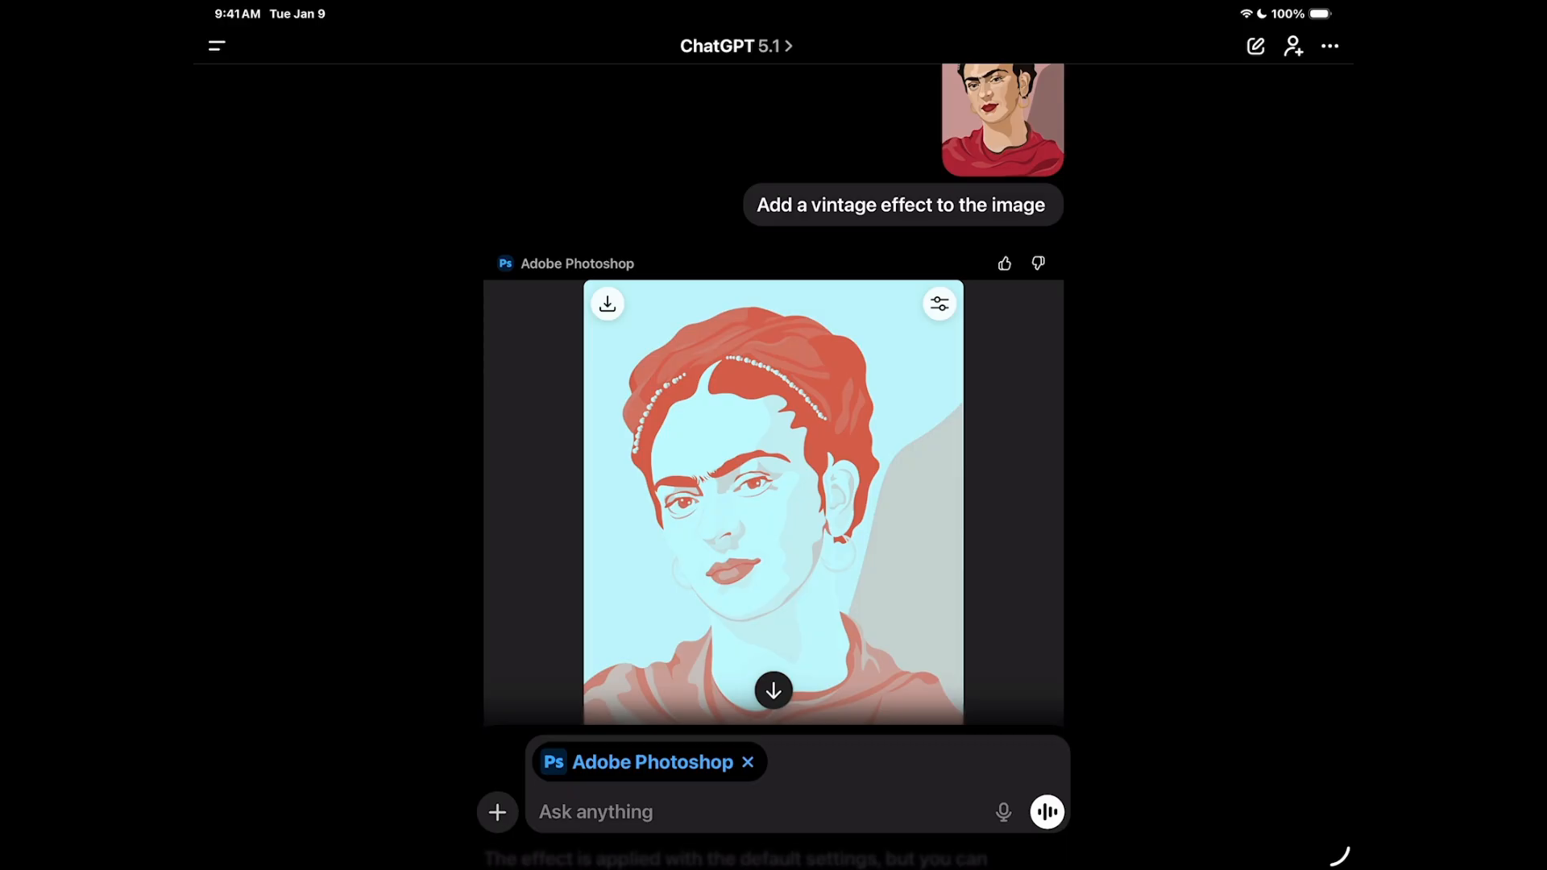
Open the portrait's Duotone adjustment controls and set the Midpoint to 51%.
{"action": "left_click", "coordinate": [939, 303]}
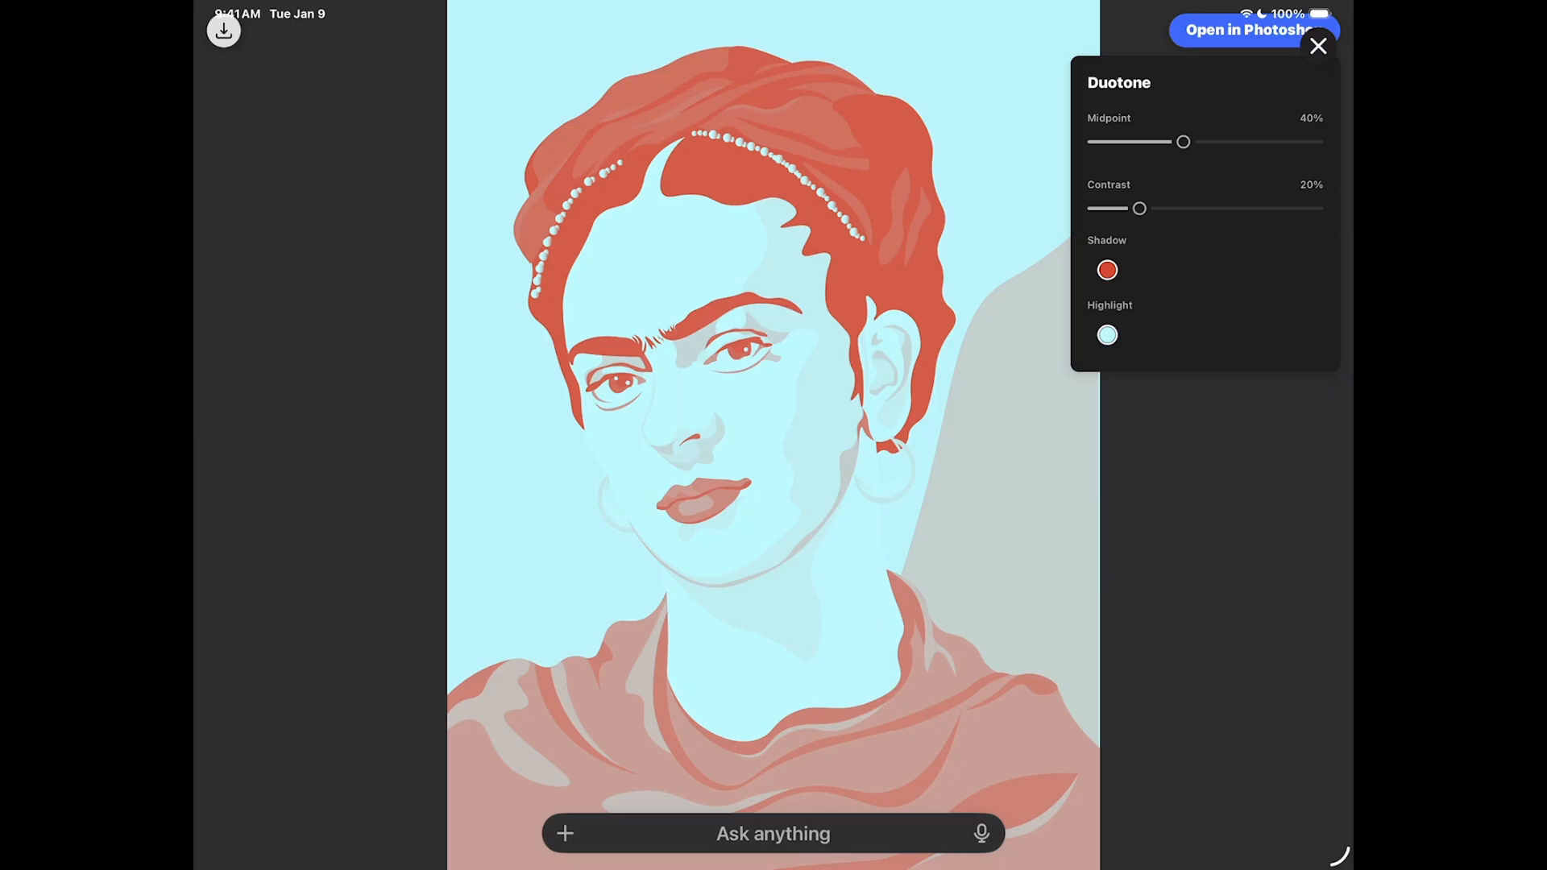
{"action": "mouse_move", "coordinate": [1182, 141]}
{"action": "left_mouse_down"}
{"action": "mouse_move", "coordinate": [1257, 142]}
{"action": "mouse_move", "coordinate": [1207, 142]}
{"action": "left_mouse_up"}
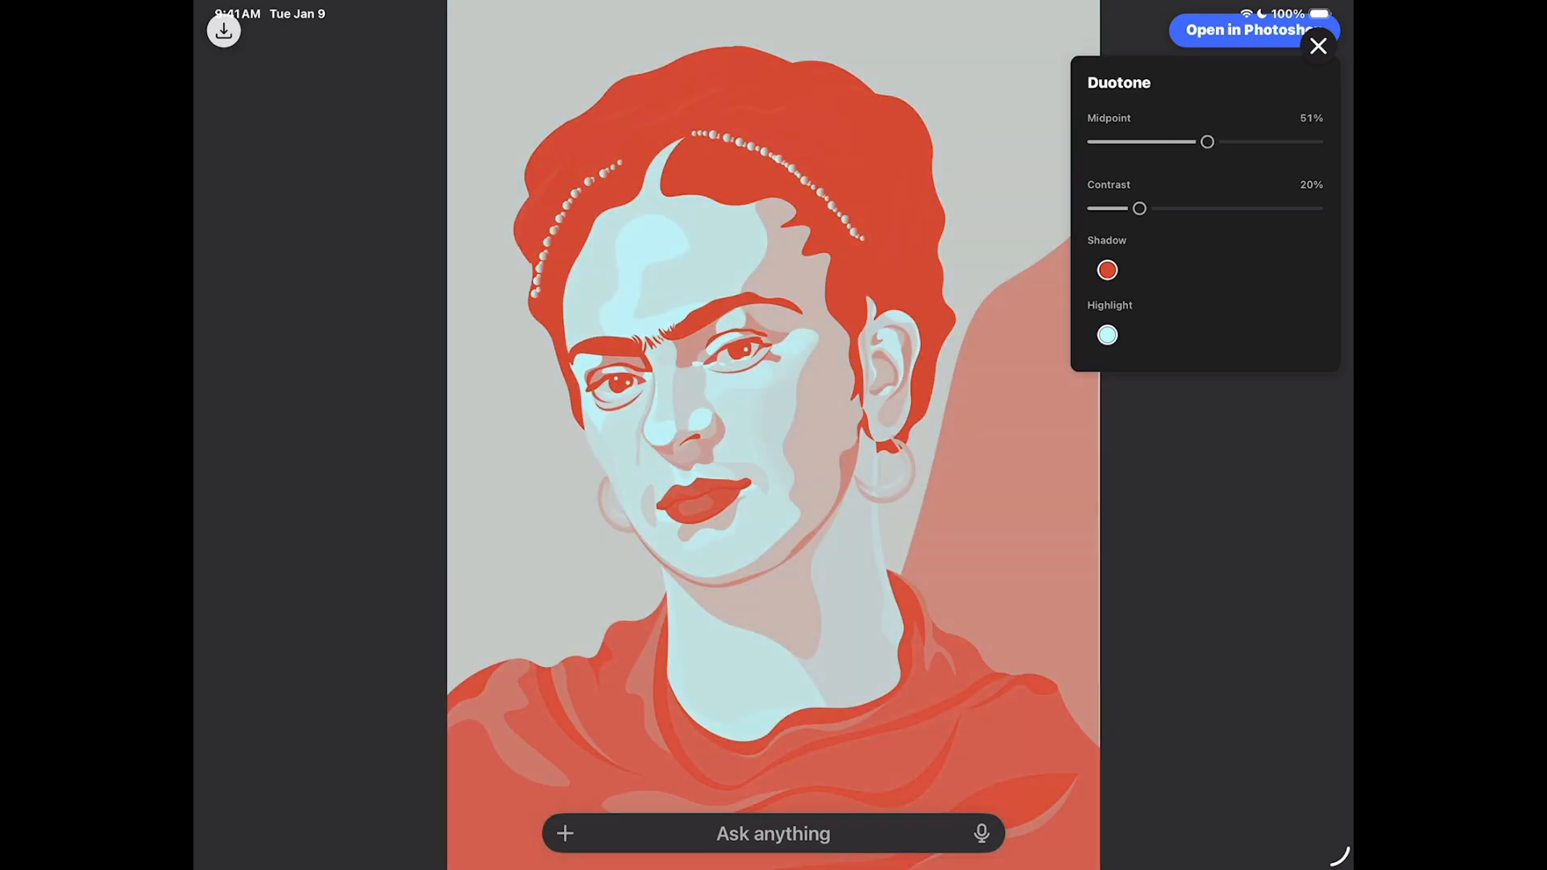
Set the Duotone Contrast to 44% and change the Shadow color to a vivid magenta.
{"action": "mouse_move", "coordinate": [1139, 208]}
{"action": "left_mouse_down"}
{"action": "mouse_move", "coordinate": [1230, 209]}
{"action": "mouse_move", "coordinate": [1174, 208]}
{"action": "mouse_move", "coordinate": [1191, 209]}
{"action": "left_mouse_up"}
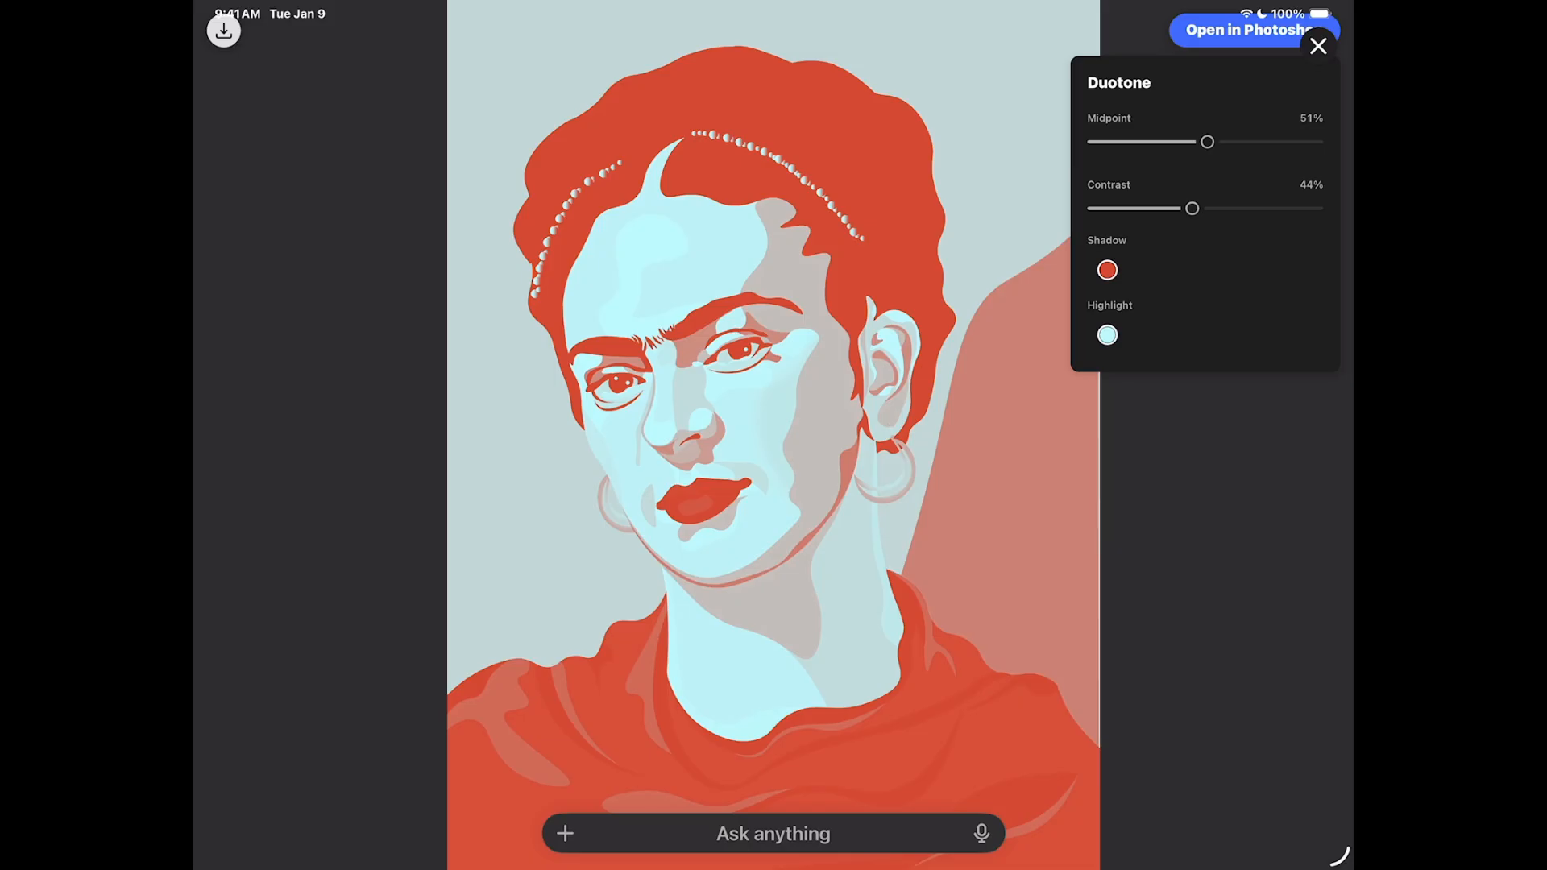
{"action": "left_click", "coordinate": [1107, 270]}
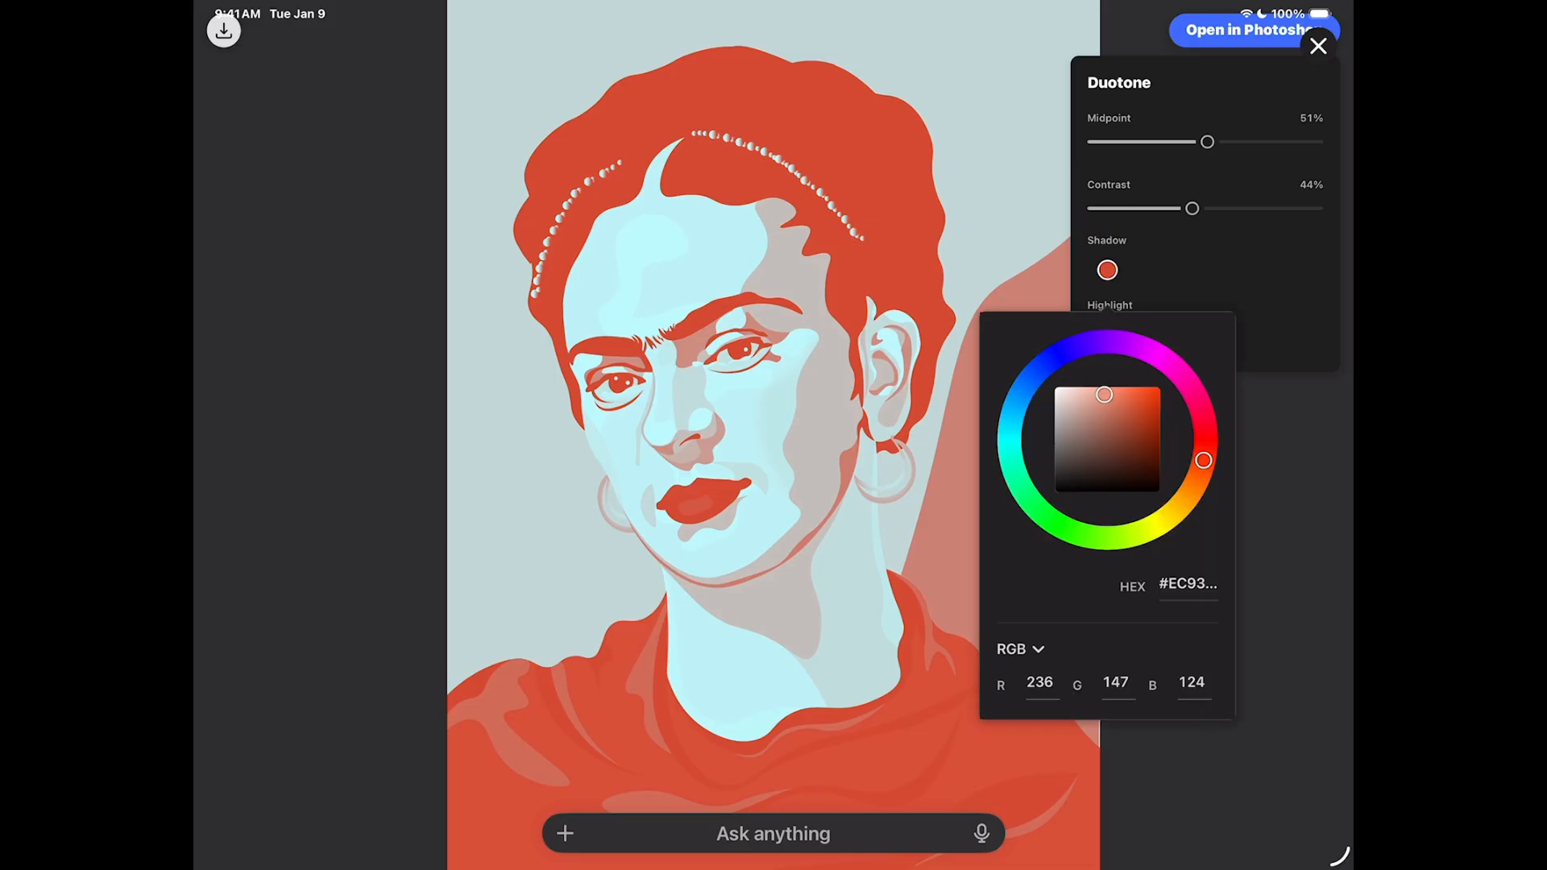
{"action": "left_click_drag", "start_coordinate": [1203, 460], "coordinate": [1156, 396]}
{"action": "left_click", "coordinate": [1233, 272]}
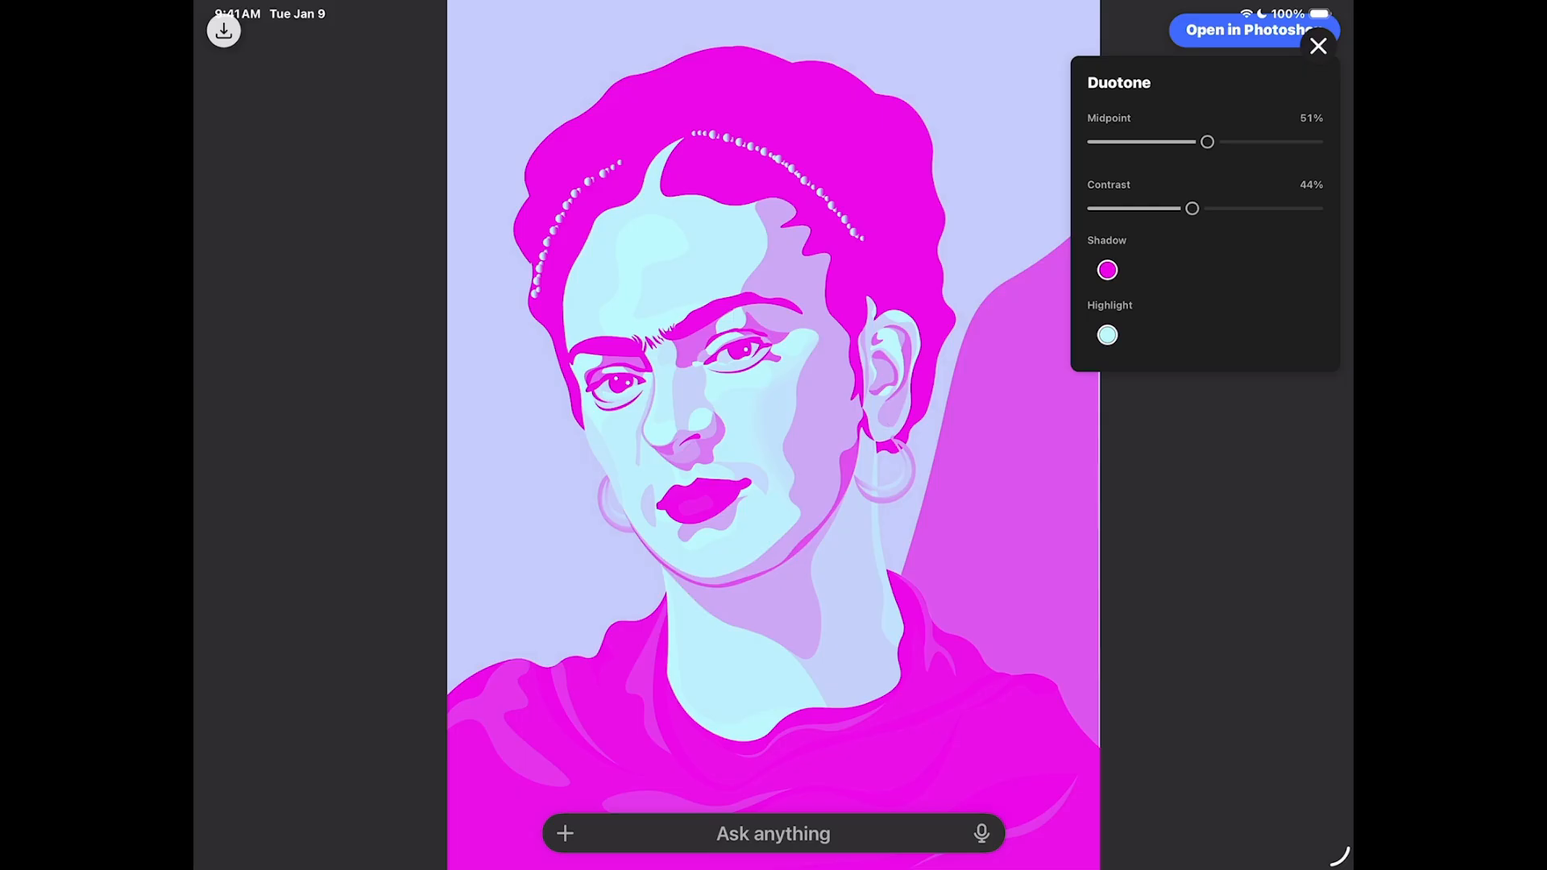
Change the Duotone Highlight color to white, #FFFFFF.
{"action": "left_click", "coordinate": [1107, 336]}
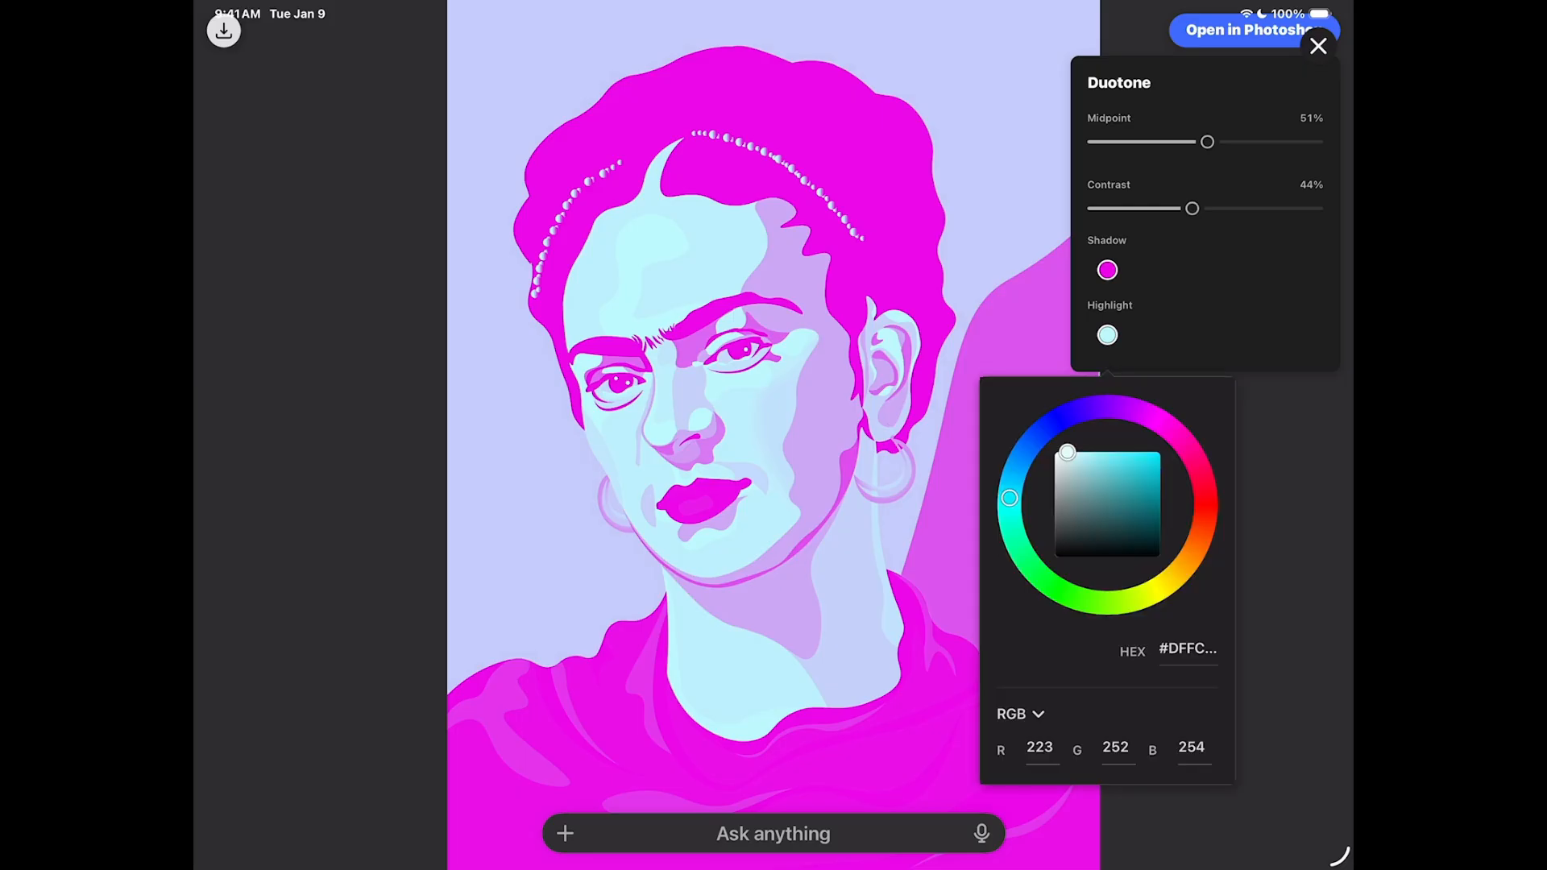
{"action": "mouse_move", "coordinate": [1067, 452]}
{"action": "left_mouse_down"}
{"action": "mouse_move", "coordinate": [1115, 469]}
{"action": "mouse_move", "coordinate": [1054, 451]}
{"action": "left_mouse_up"}
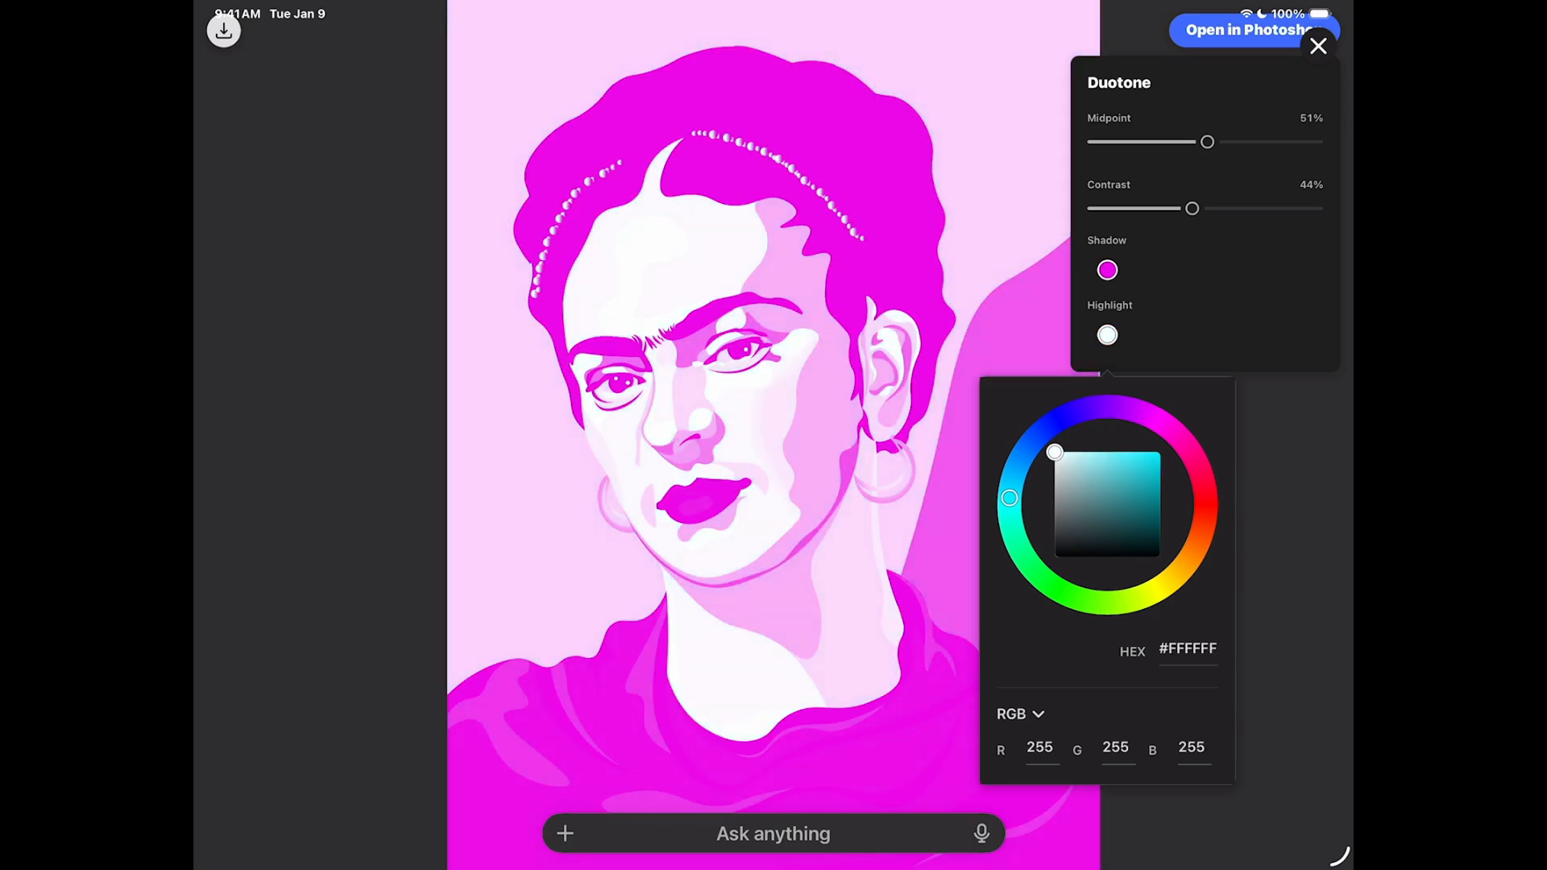
{"action": "left_click", "coordinate": [1107, 335]}
Set the Duotone Contrast to 58% and the Midpoint to 52%, and return to the chat conversation.
{"action": "mouse_move", "coordinate": [1192, 208]}
{"action": "left_mouse_down"}
{"action": "mouse_move", "coordinate": [1249, 208]}
{"action": "mouse_move", "coordinate": [1222, 207]}
{"action": "left_mouse_up"}
{"action": "mouse_move", "coordinate": [1207, 142]}
{"action": "left_mouse_down"}
{"action": "mouse_move", "coordinate": [1233, 142]}
{"action": "mouse_move", "coordinate": [1209, 142]}
{"action": "left_mouse_up"}
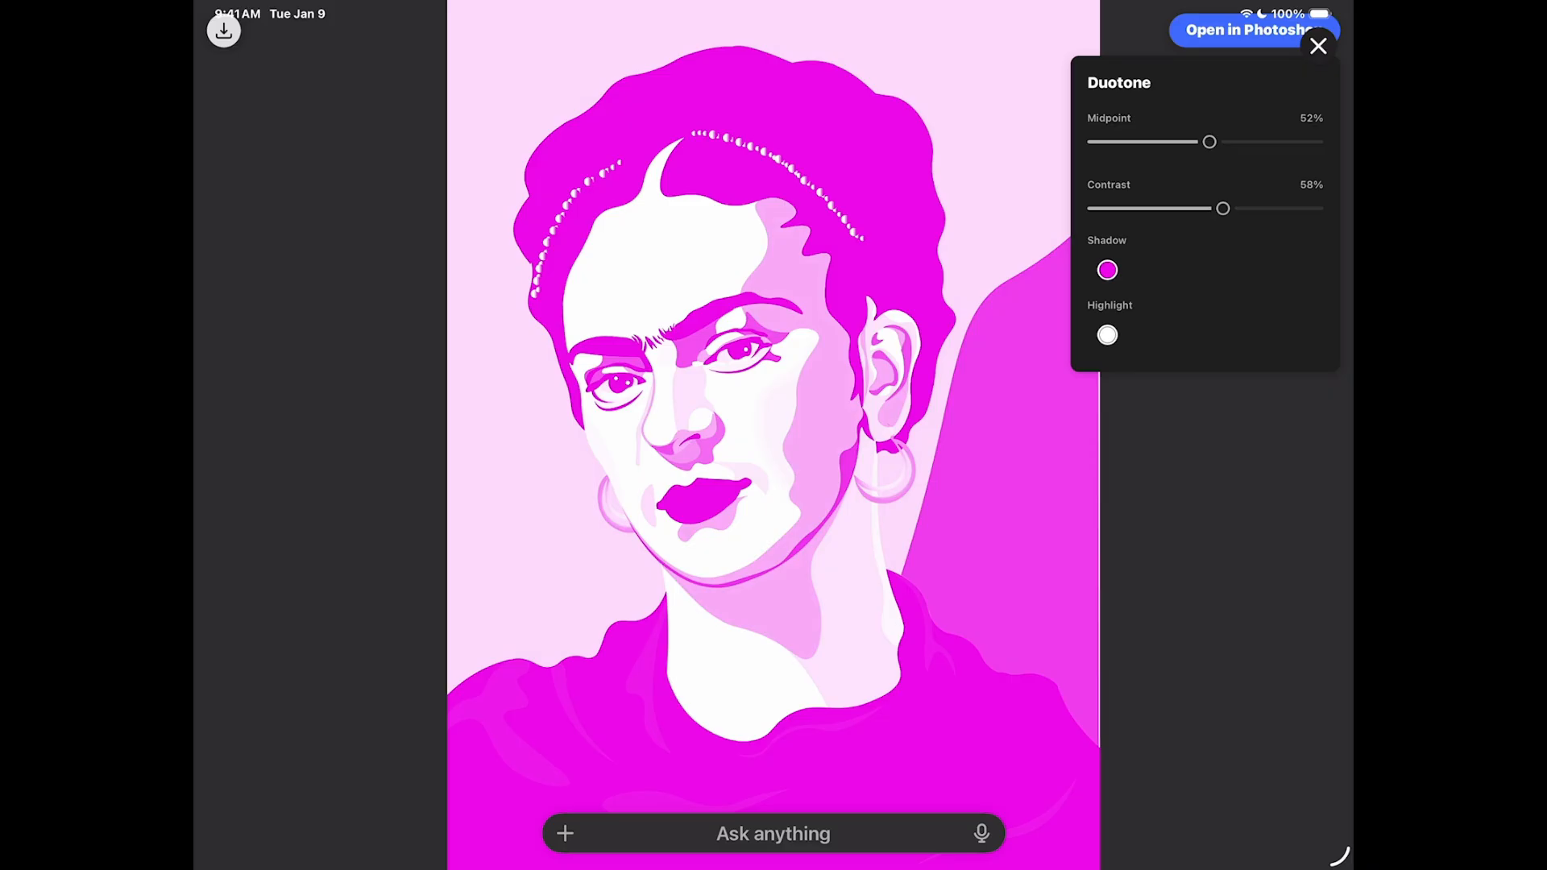
{"action": "left_click", "coordinate": [1318, 46]}
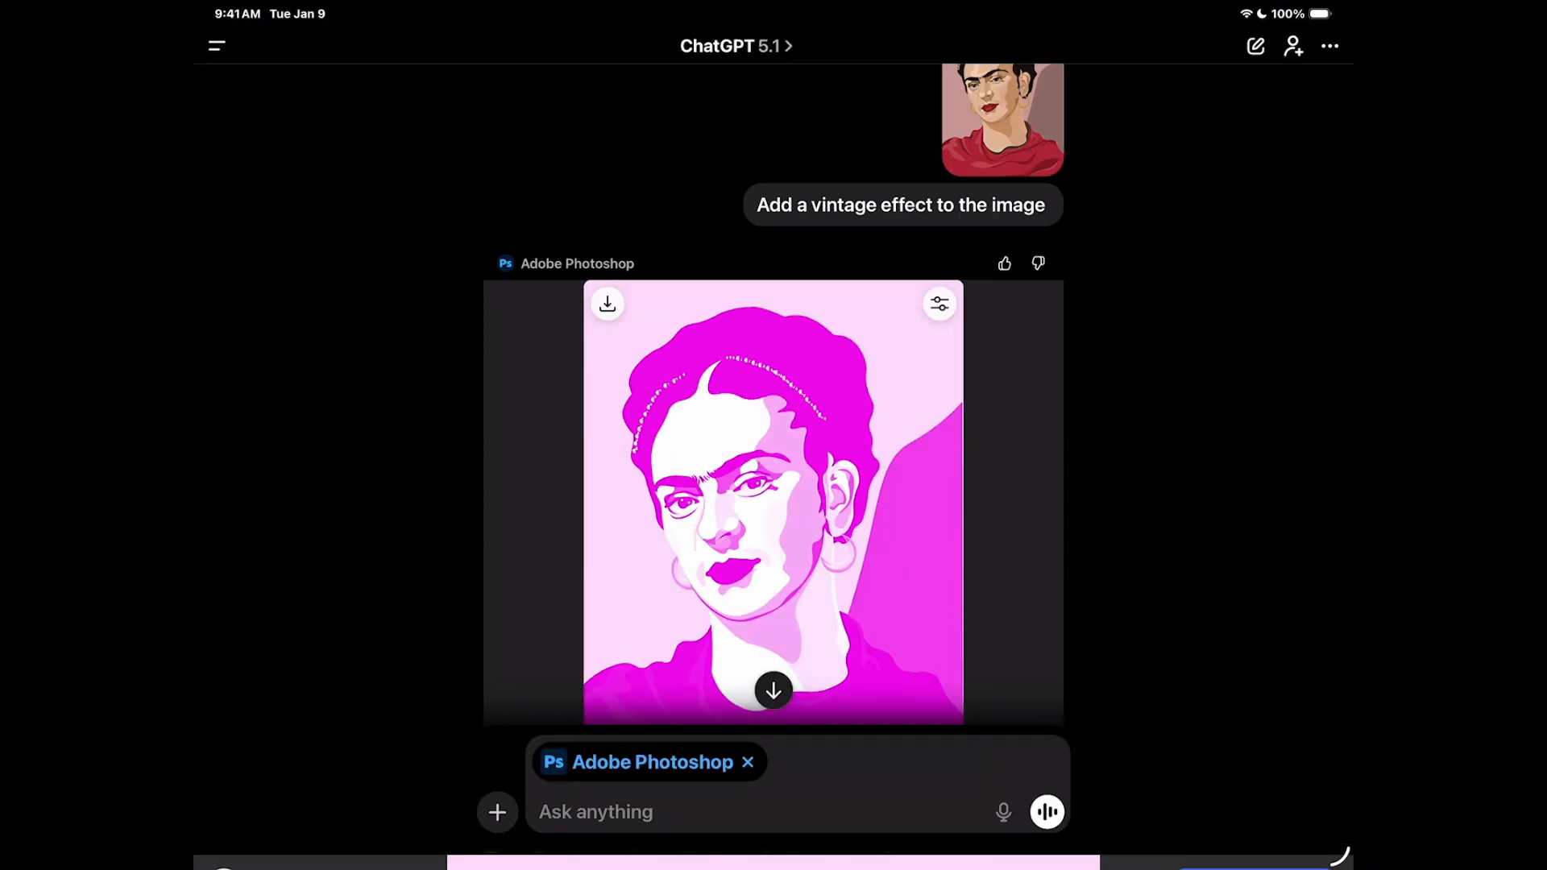
{"action": "left_click", "coordinate": [940, 304]}
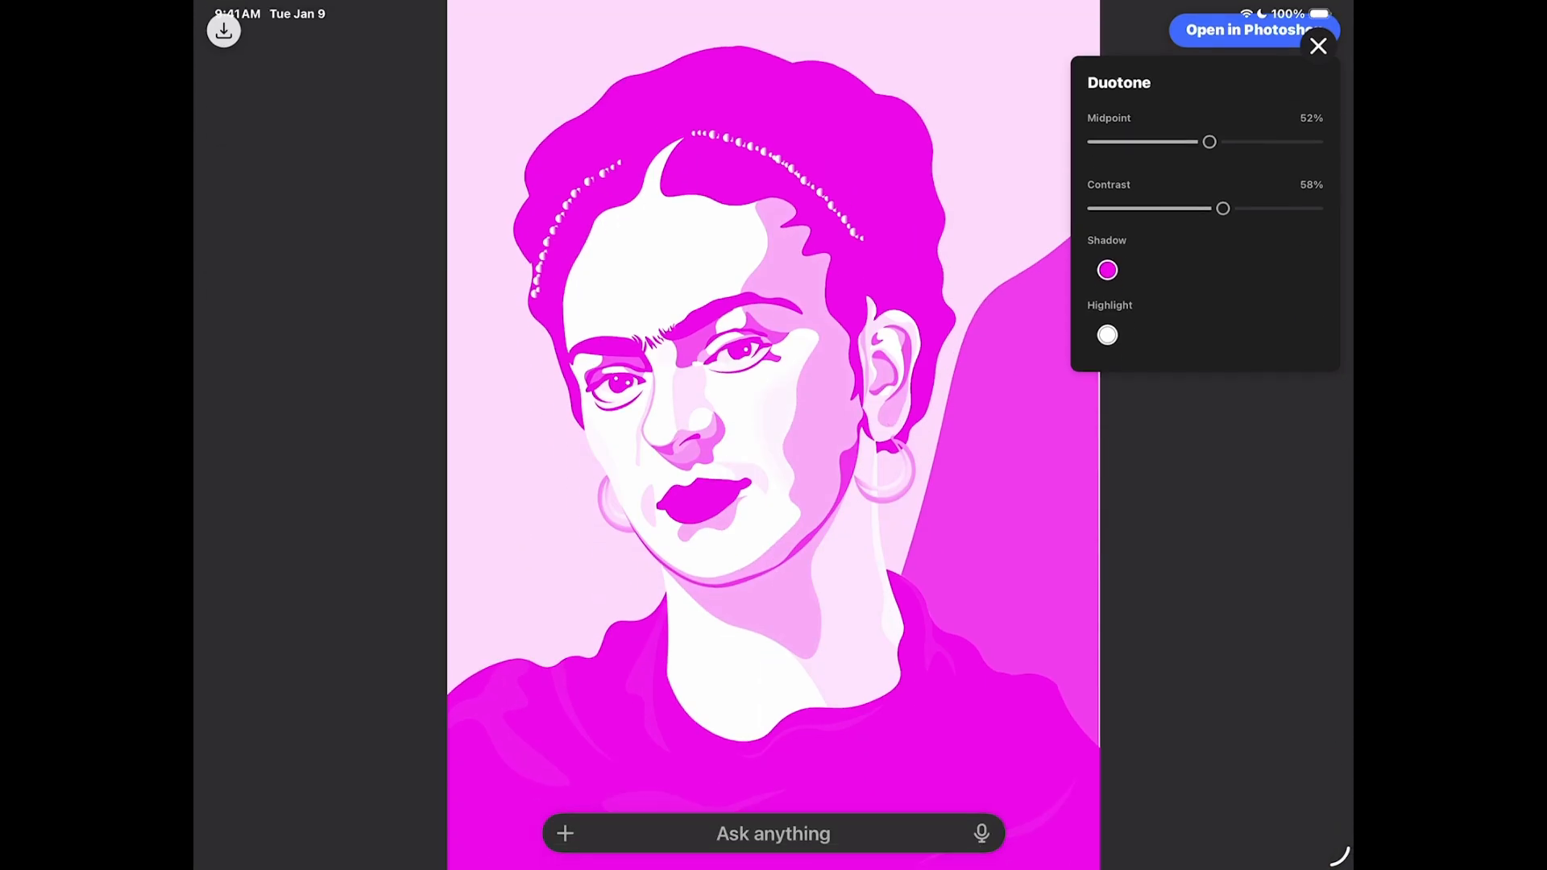
{"action": "left_click", "coordinate": [1318, 46]}
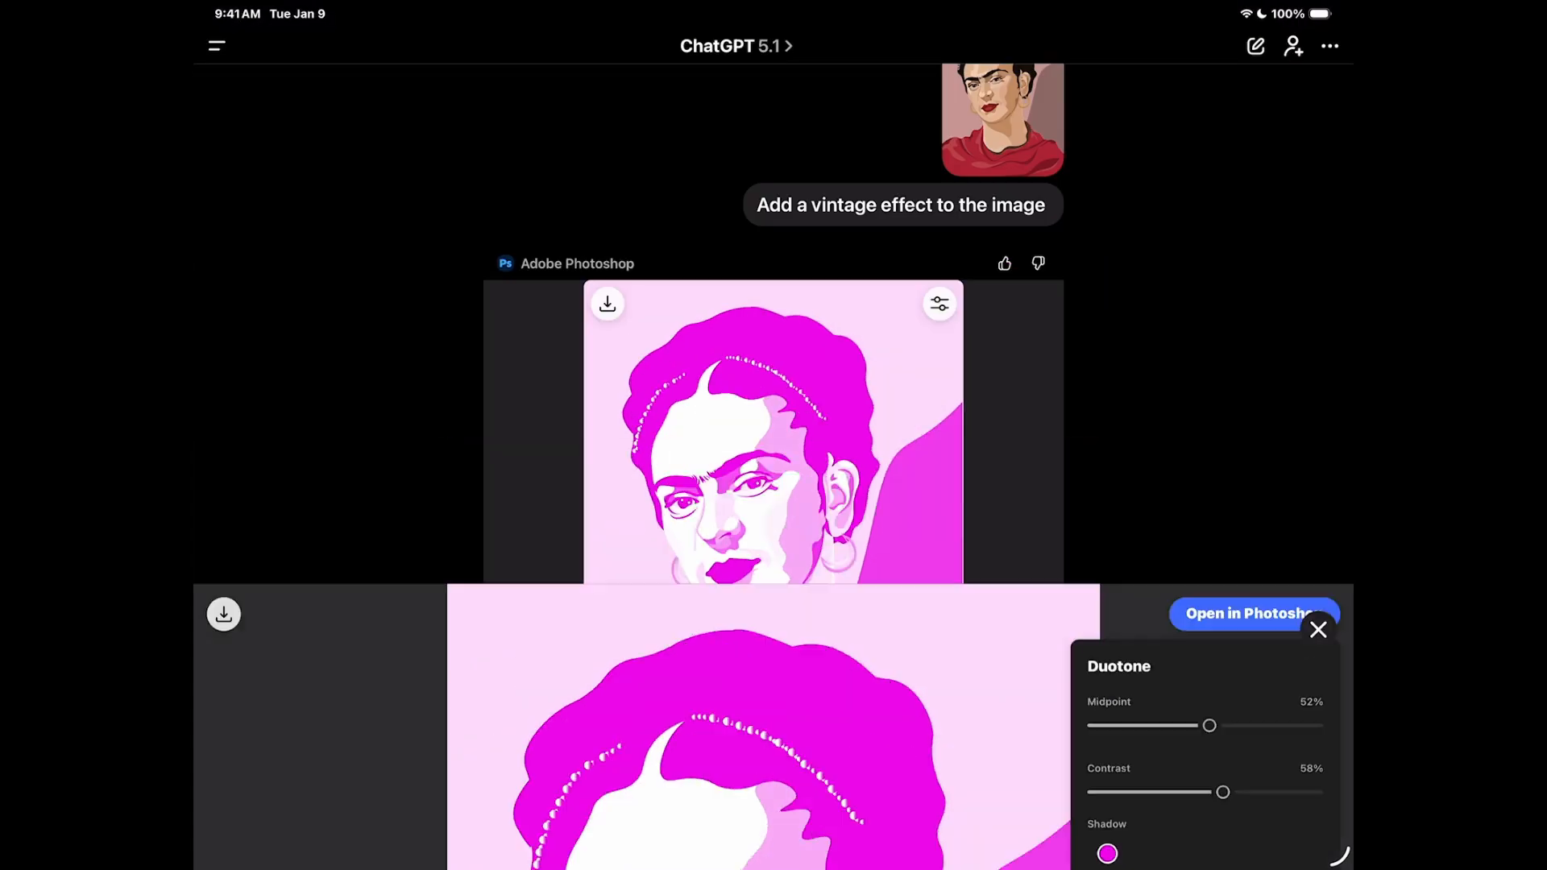